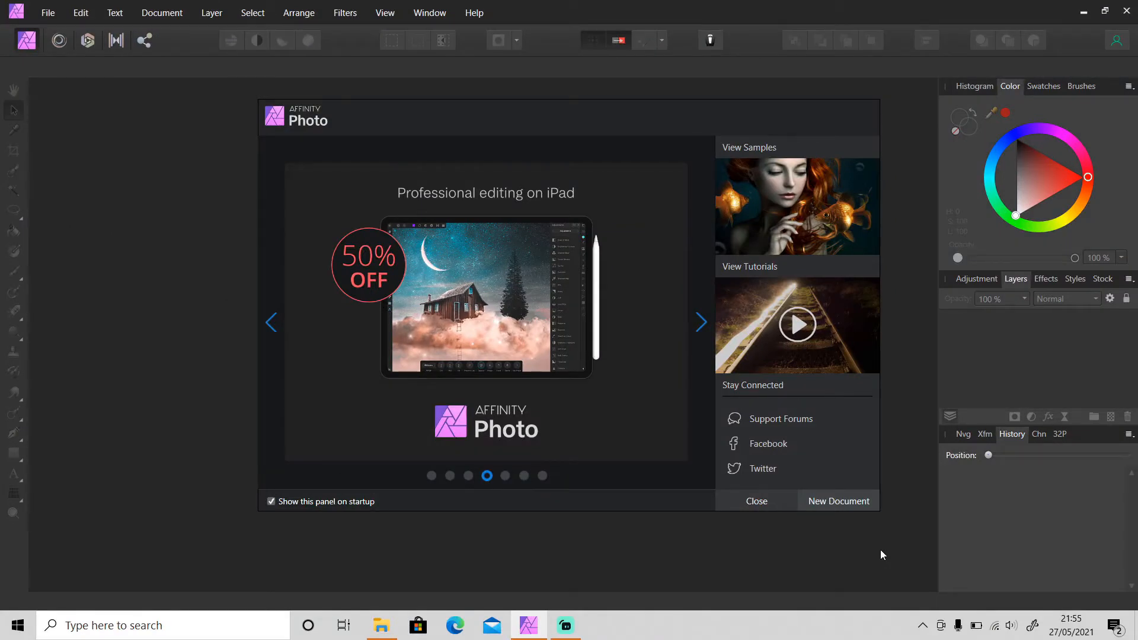
Dismiss the welcome screen and open the dark industrial corridor photo from the Downloads folder for editing
{"action": "left_click", "coordinate": [756, 502]}
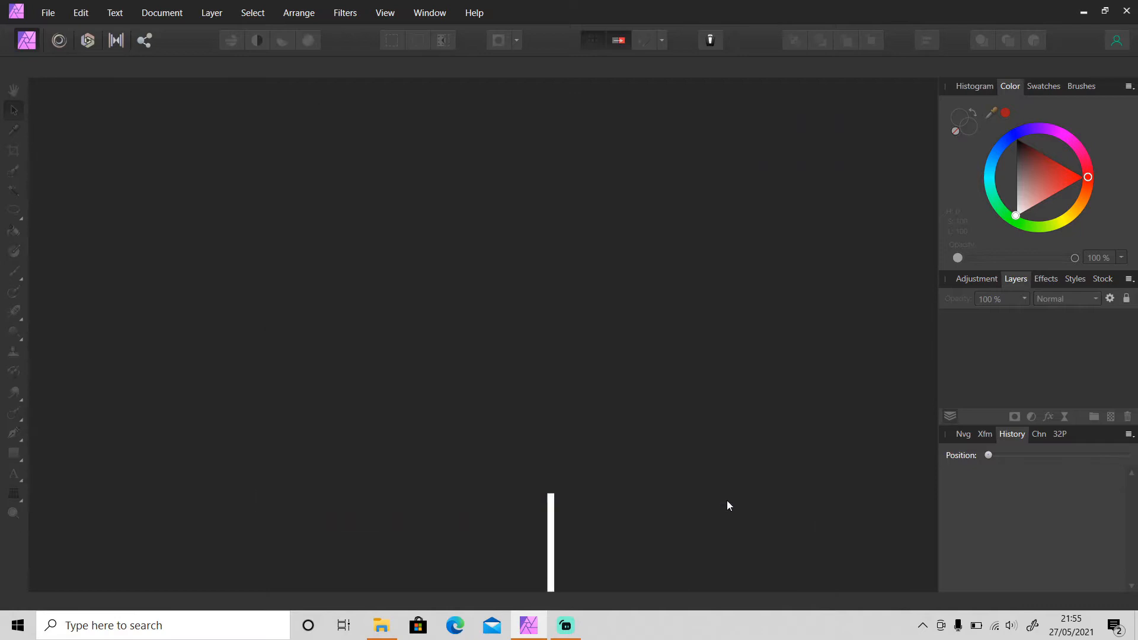
{"action": "left_click", "coordinate": [383, 626]}
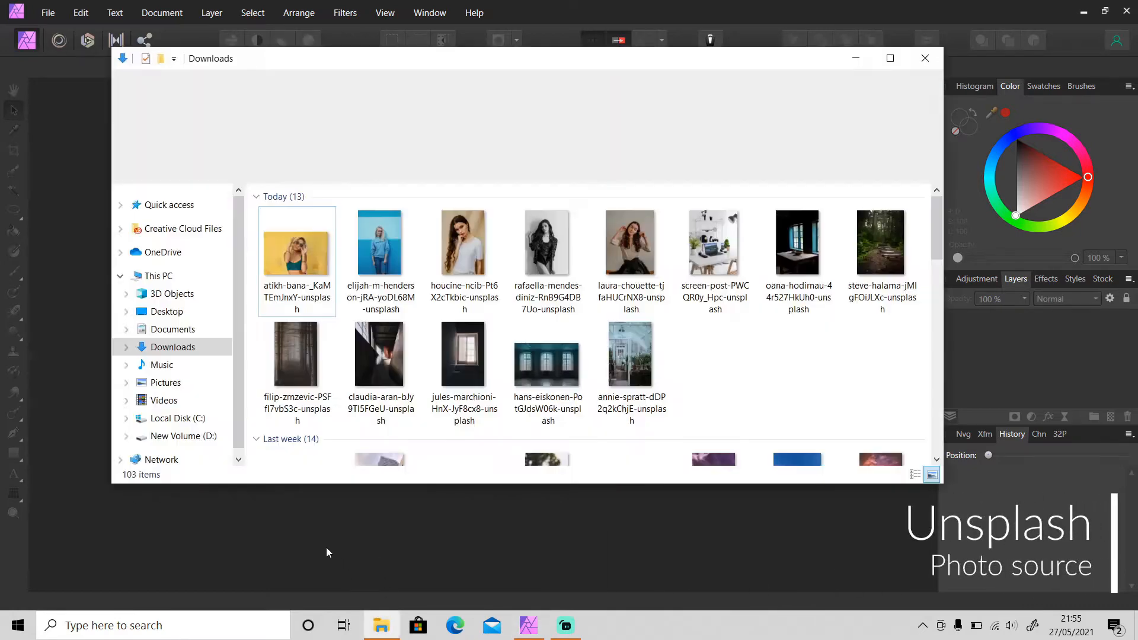
{"action": "double_click", "coordinate": [377, 371]}
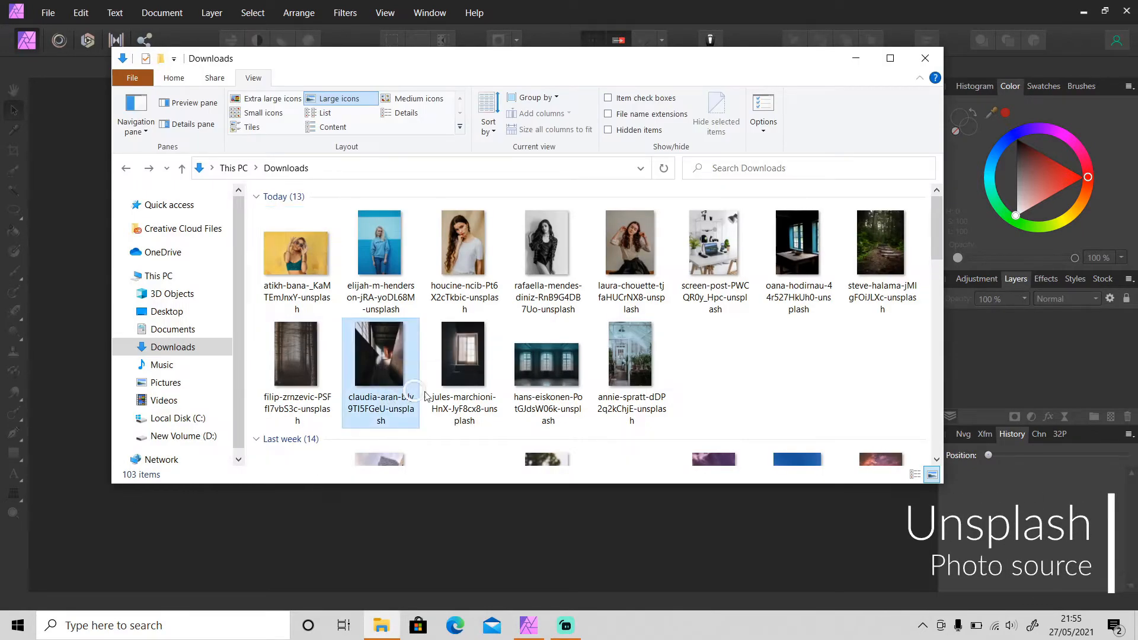
{"action": "left_click", "coordinate": [751, 16]}
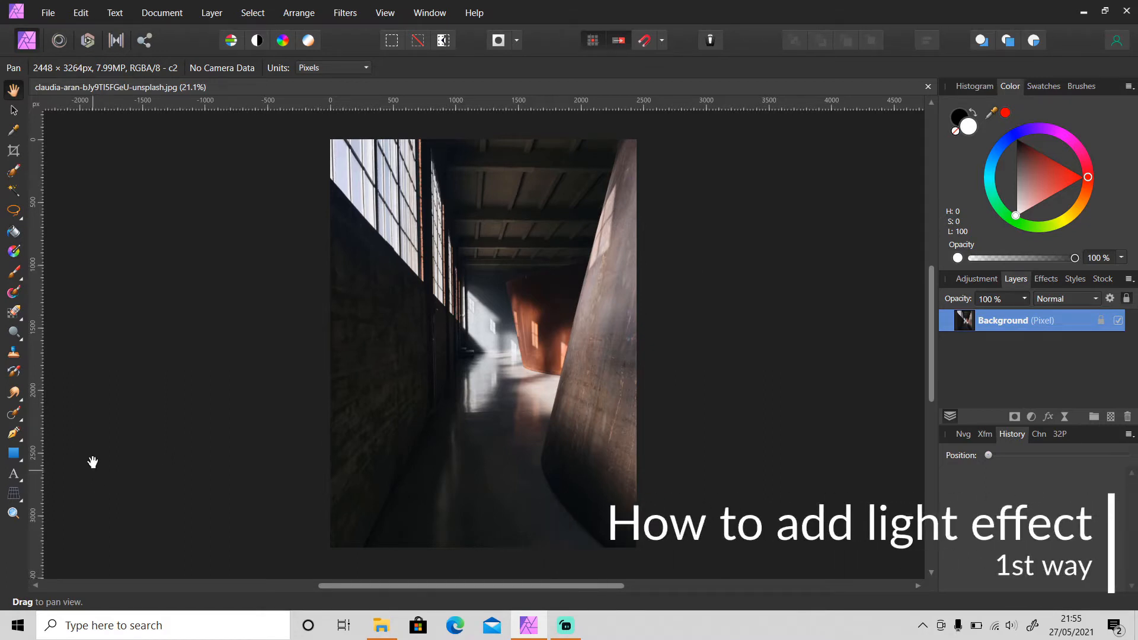
Draw a closed four-point Pen curve widening from the photo's upper-left windows to the rust-coloured wall as a light beam
{"action": "mouse_move", "coordinate": [12, 440]}
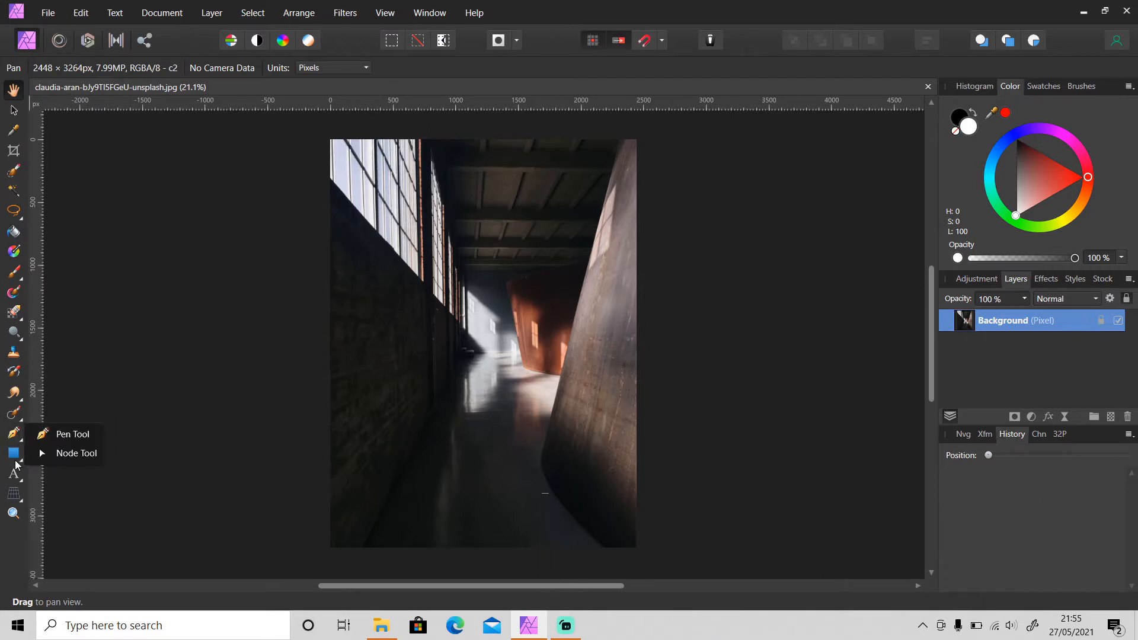
{"action": "mouse_move", "coordinate": [14, 463]}
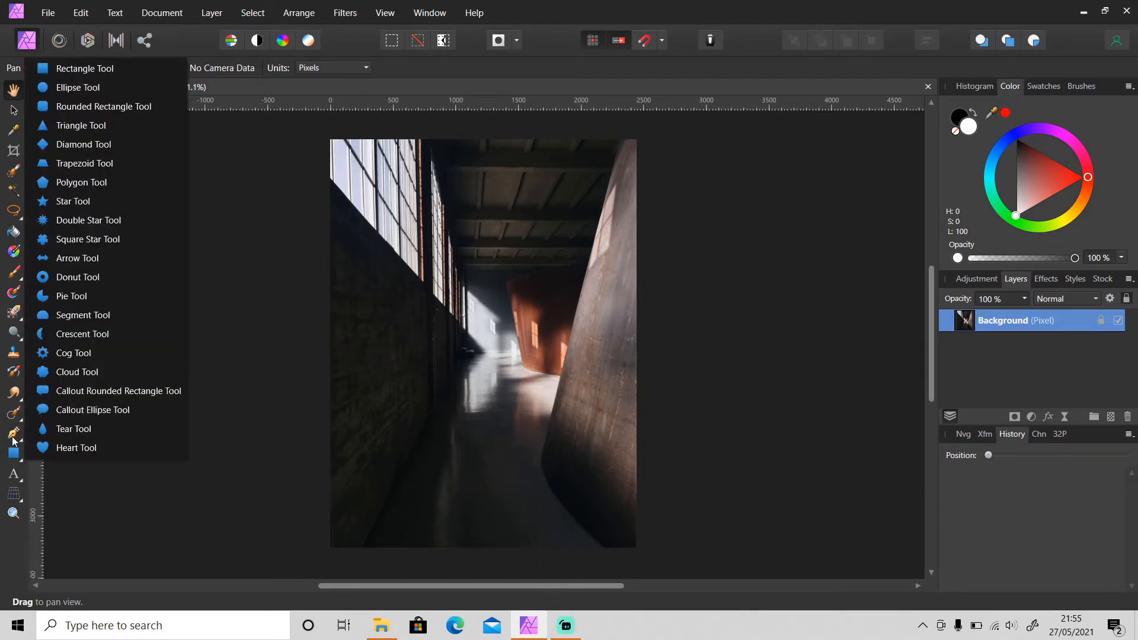
{"action": "left_click", "coordinate": [13, 437]}
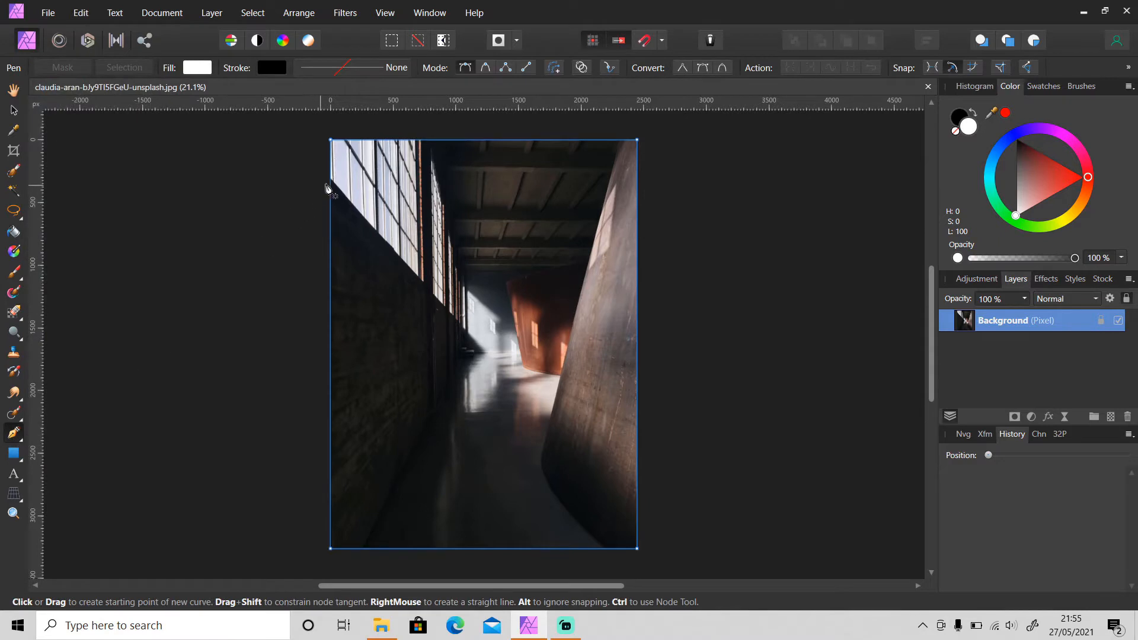
{"action": "left_click", "coordinate": [310, 169]}
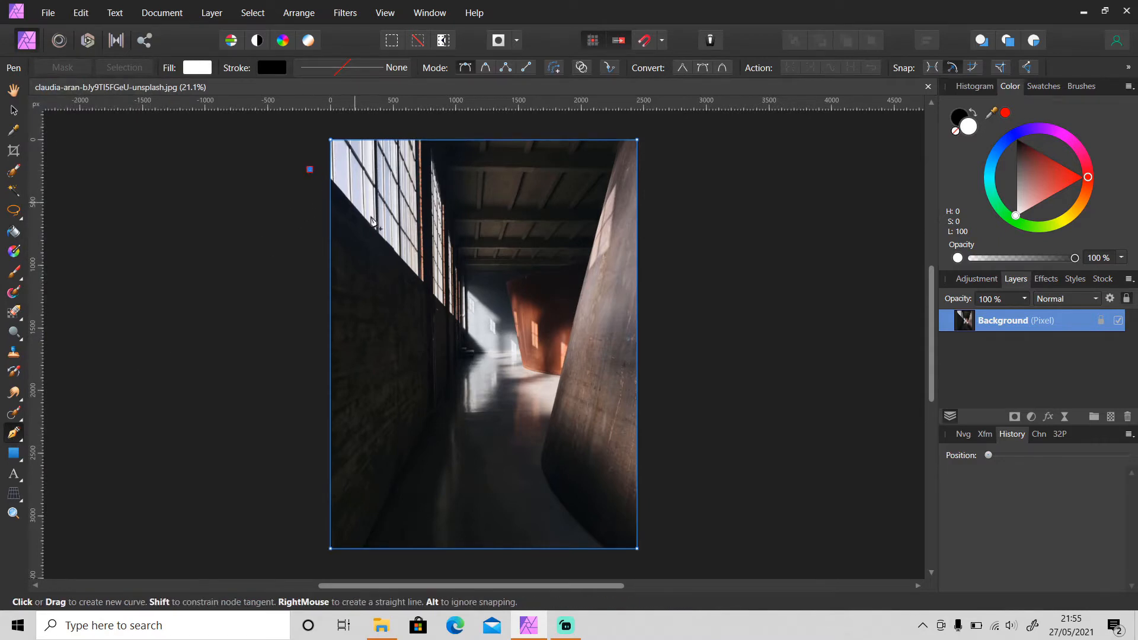
{"action": "left_click", "coordinate": [557, 457]}
{"action": "left_click", "coordinate": [602, 273]}
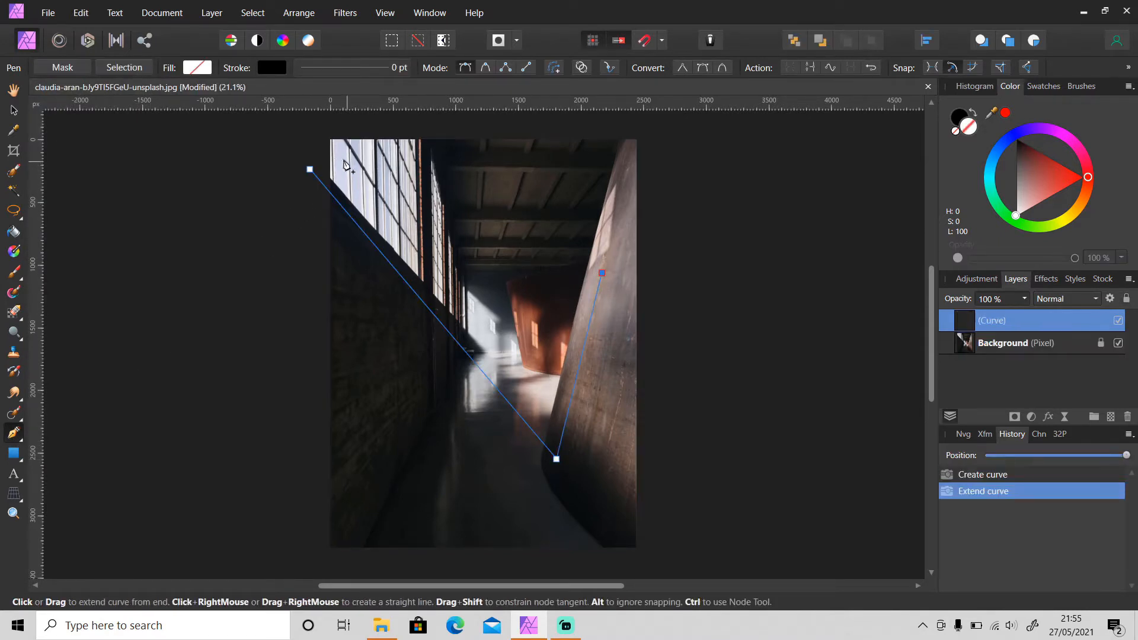
{"action": "left_click", "coordinate": [318, 142]}
{"action": "left_click", "coordinate": [310, 169]}
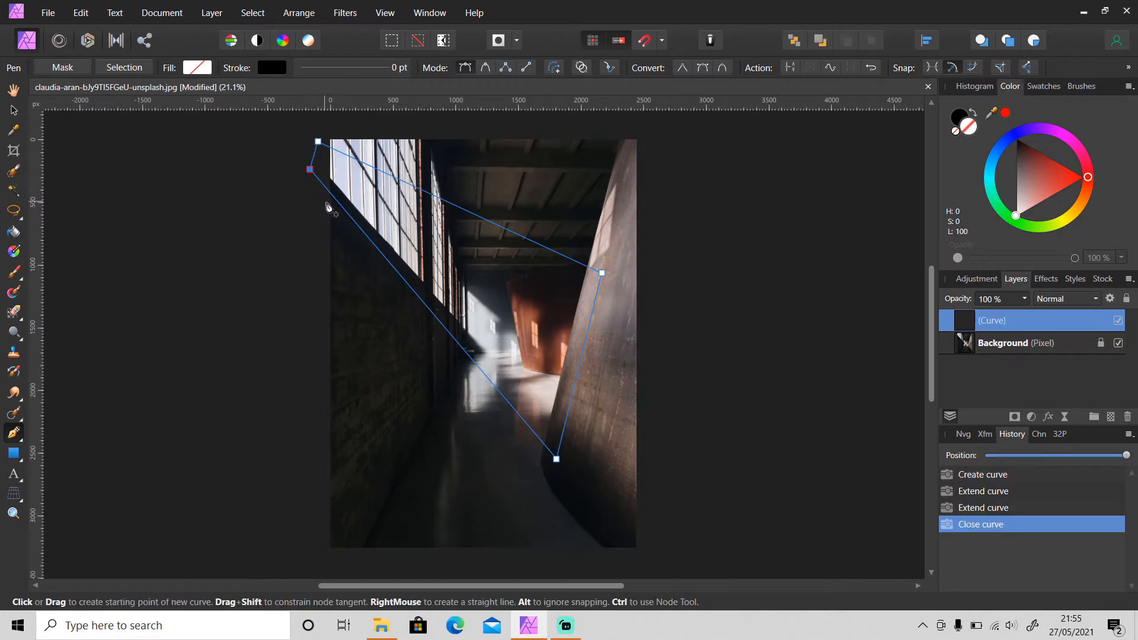
Fill the beam-shaped curve with white and set its blend mode to Soft Light
{"action": "left_click", "coordinate": [198, 68]}
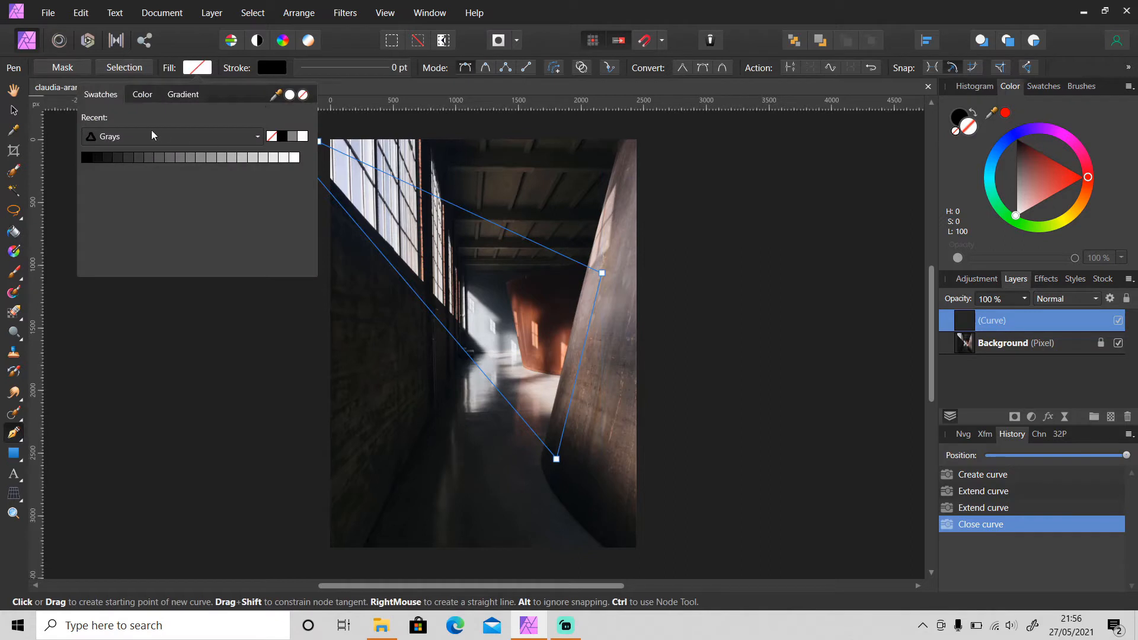
{"action": "left_click", "coordinate": [142, 95]}
{"action": "left_click_drag", "start_coordinate": [184, 184], "coordinate": [164, 244]}
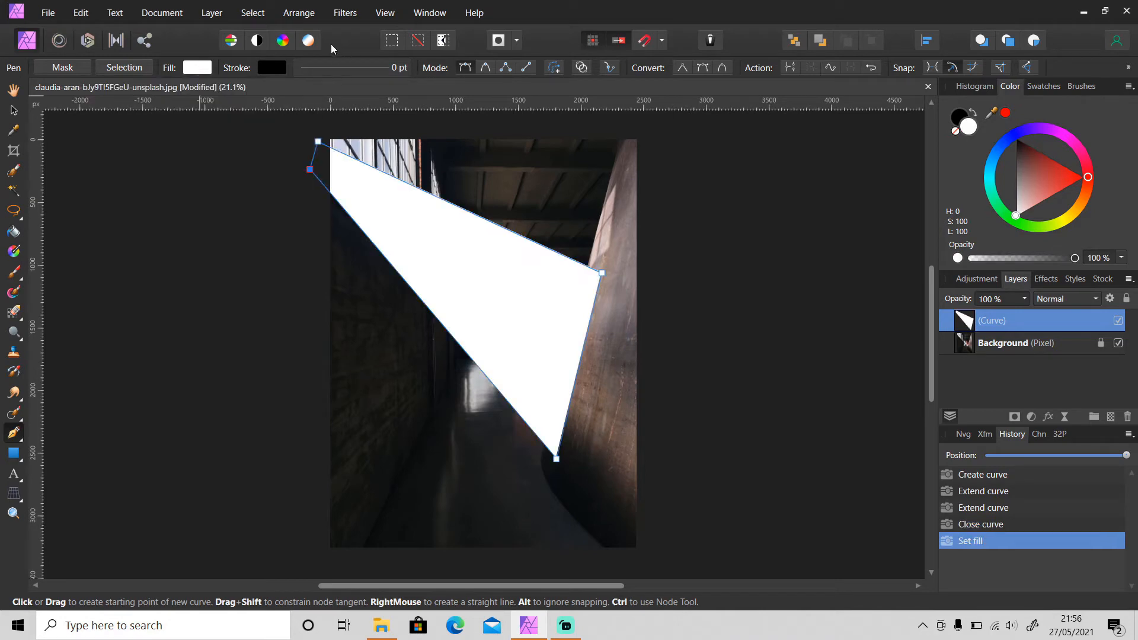
{"action": "left_click", "coordinate": [1060, 301]}
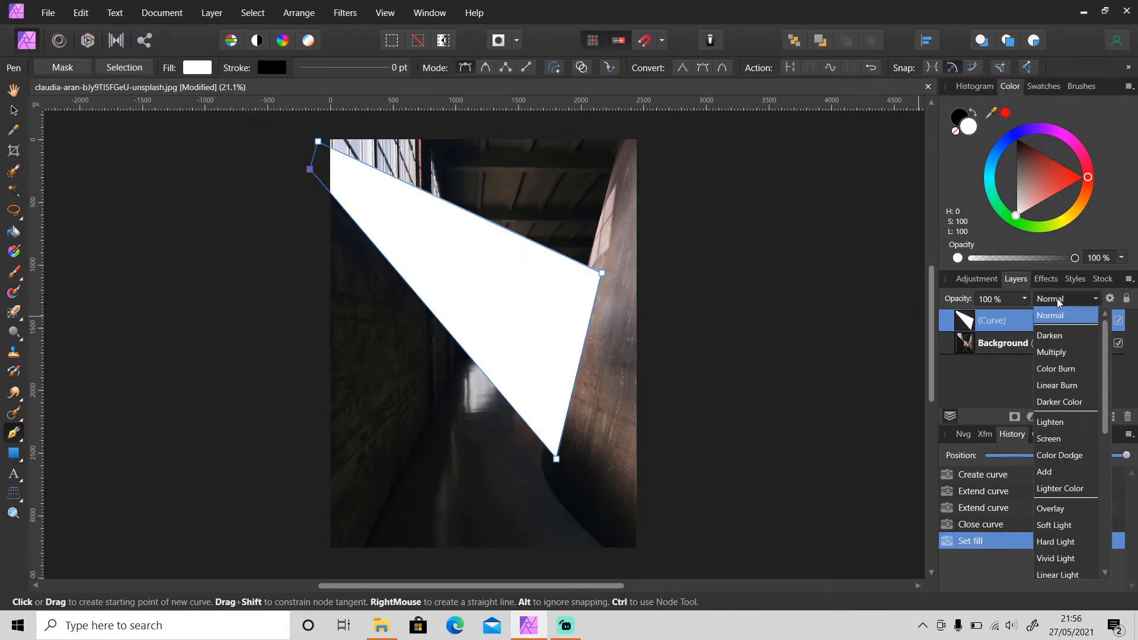
{"action": "left_click", "coordinate": [1058, 526]}
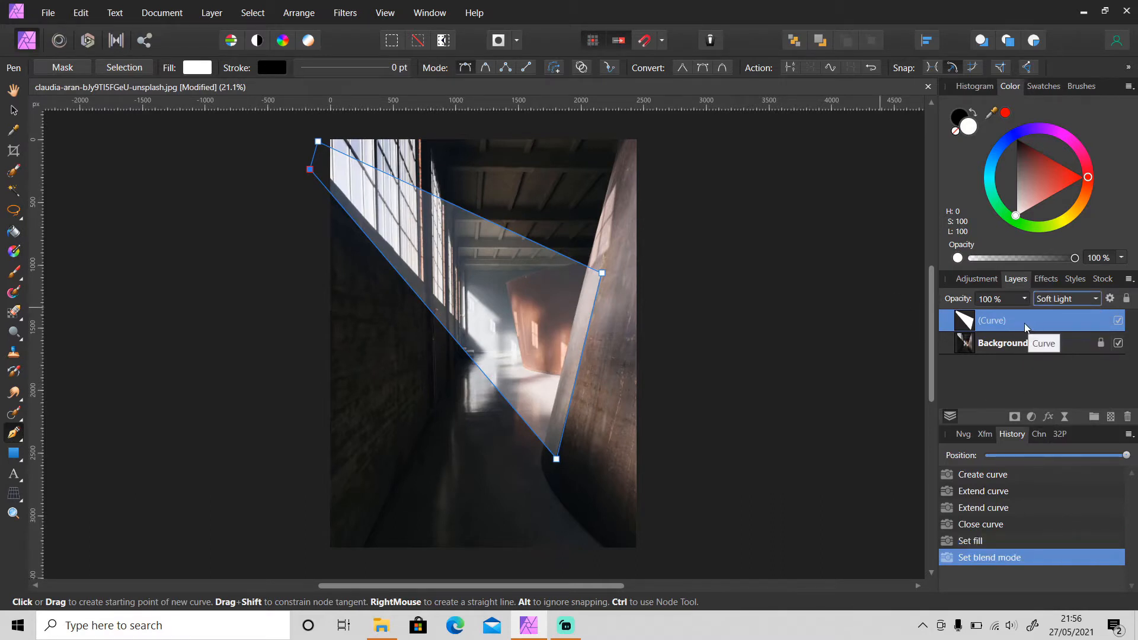
Add a live Gaussian Blur filter layer with a 50 px radius to the beam curve
{"action": "left_click", "coordinate": [213, 13]}
{"action": "mouse_move", "coordinate": [356, 204]}
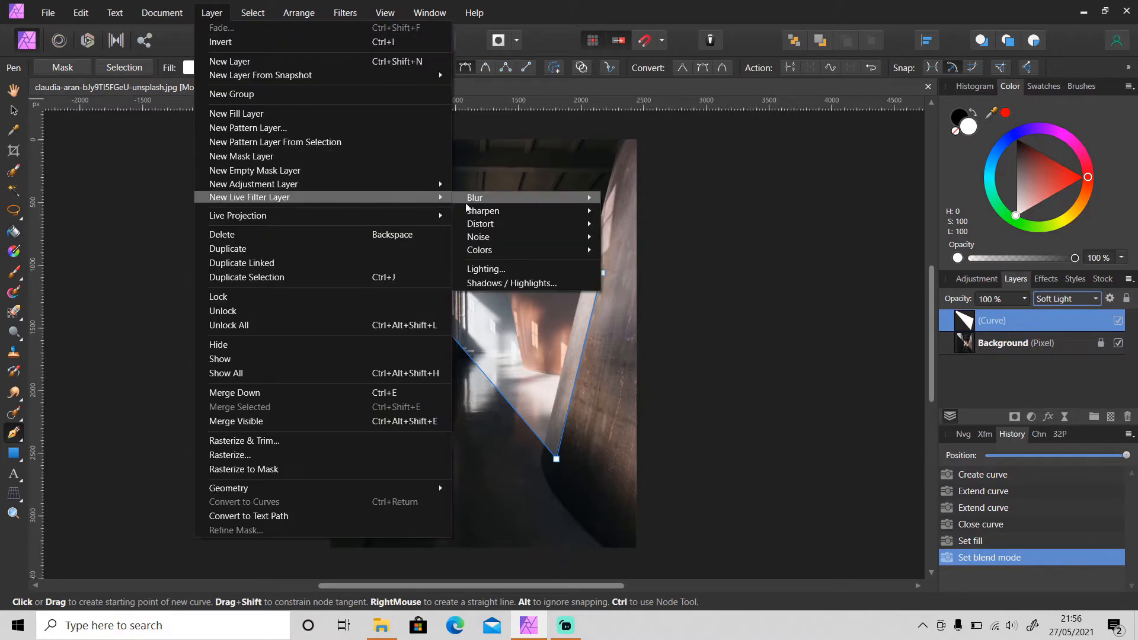
{"action": "mouse_move", "coordinate": [496, 203]}
{"action": "left_click", "coordinate": [645, 199]}
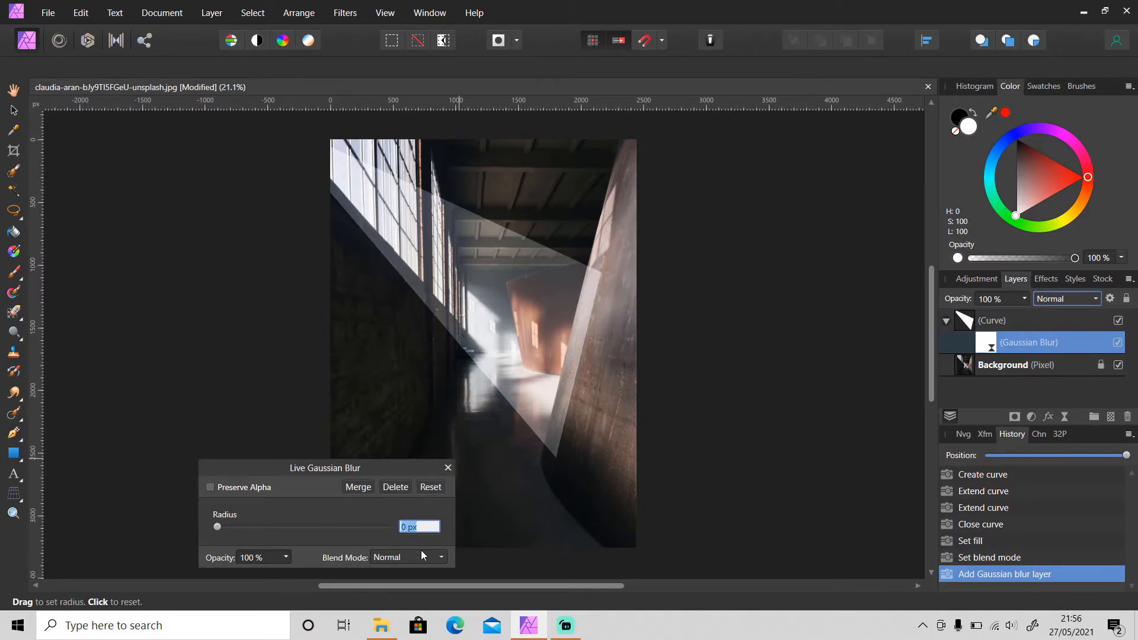
{"action": "key", "text": "Return"}
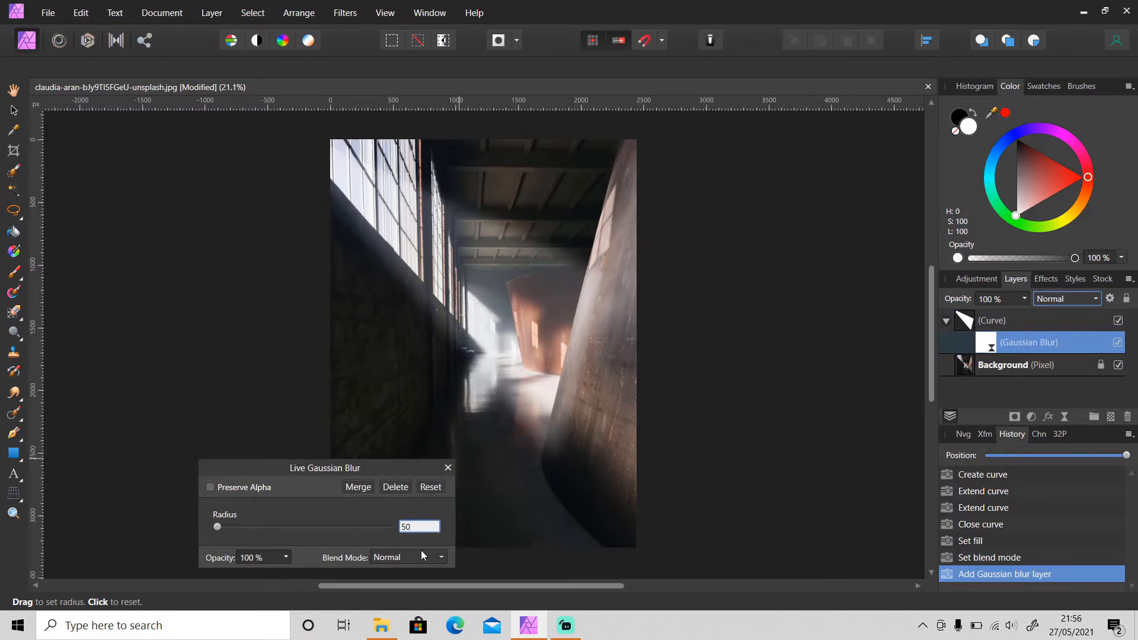
{"action": "left_click", "coordinate": [448, 467]}
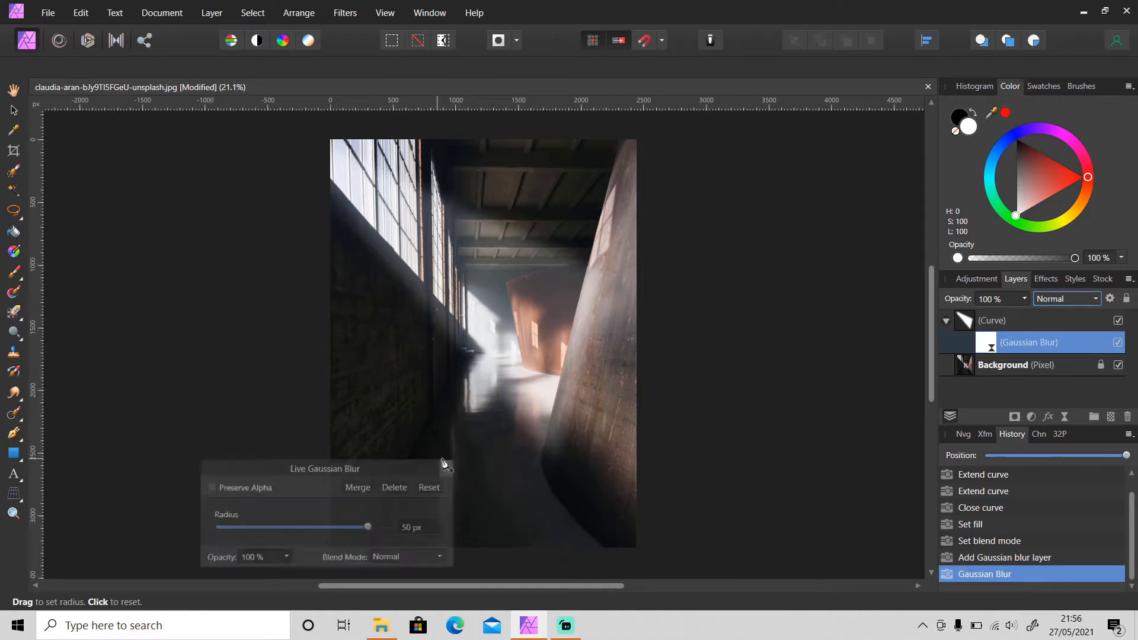
Select the whole light-beam curve layer and add a mask to it
{"action": "key", "text": "p"}
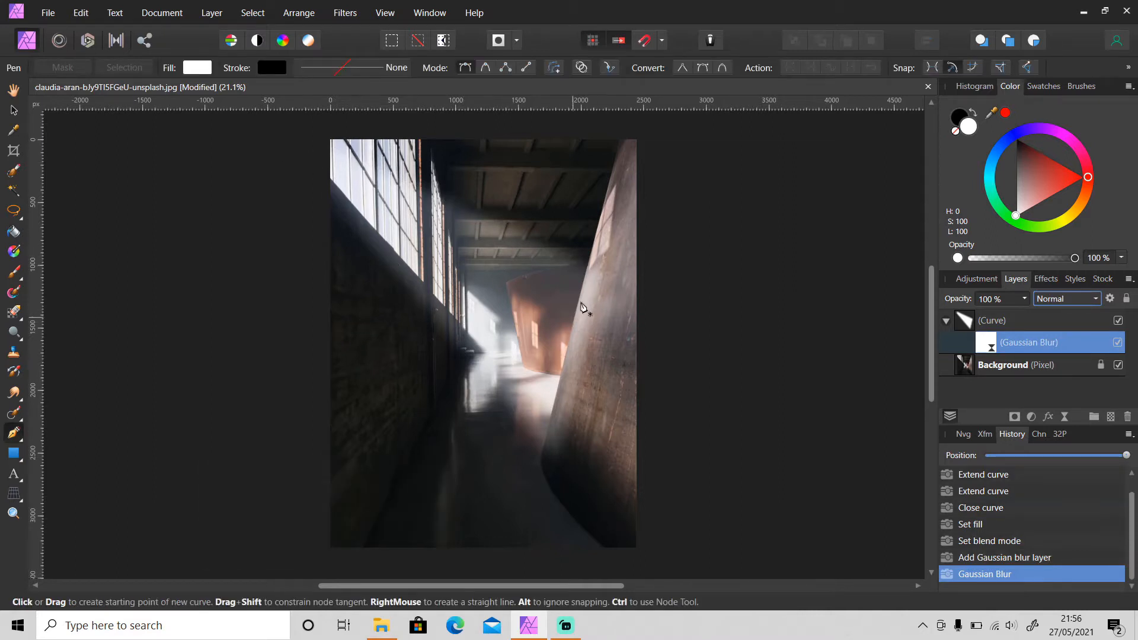
{"action": "key", "text": "v"}
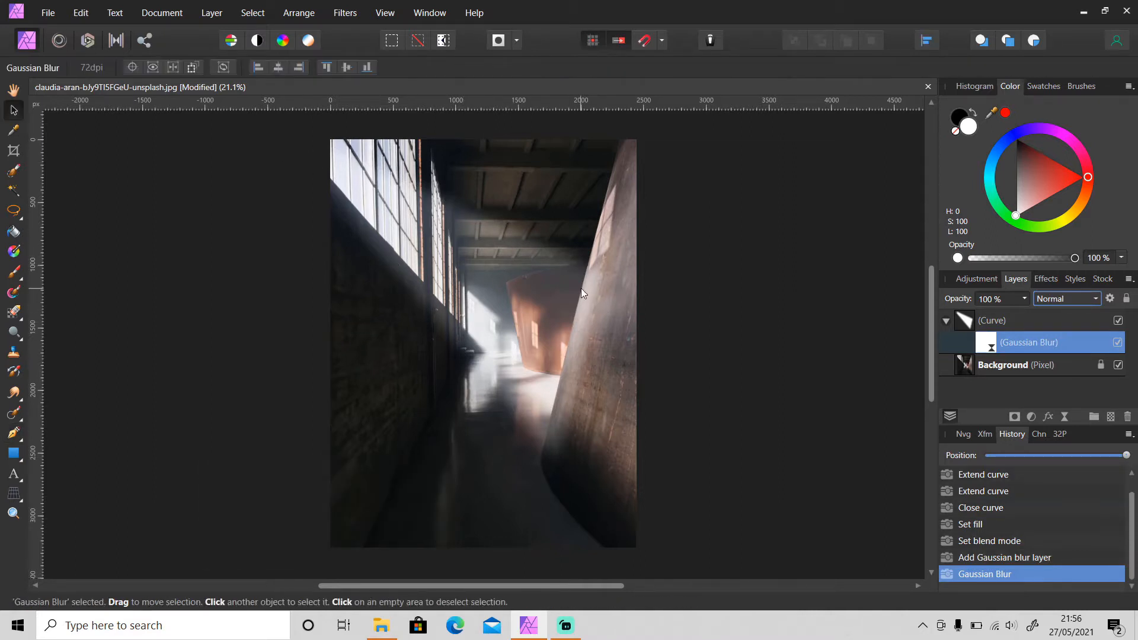
{"action": "left_click", "coordinate": [947, 321]}
{"action": "left_click", "coordinate": [1019, 321]}
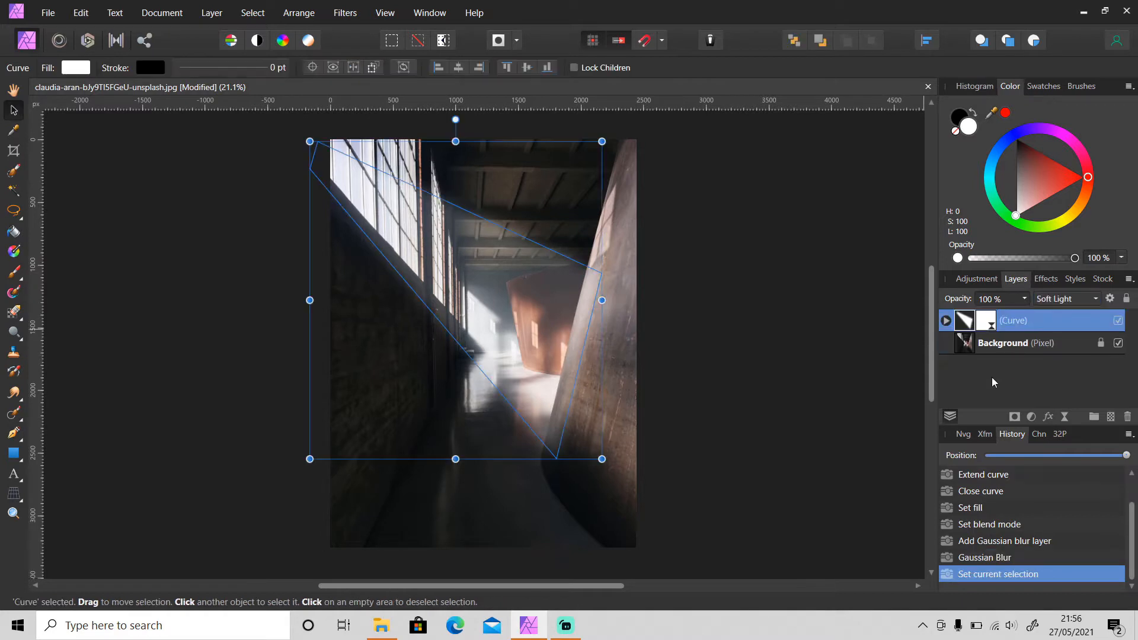
{"action": "left_click", "coordinate": [1014, 417]}
Fade the light beam's edges by painting its mask black with the basic 512 soft brush enlarged to 2071.3 px
{"action": "left_click", "coordinate": [1081, 87]}
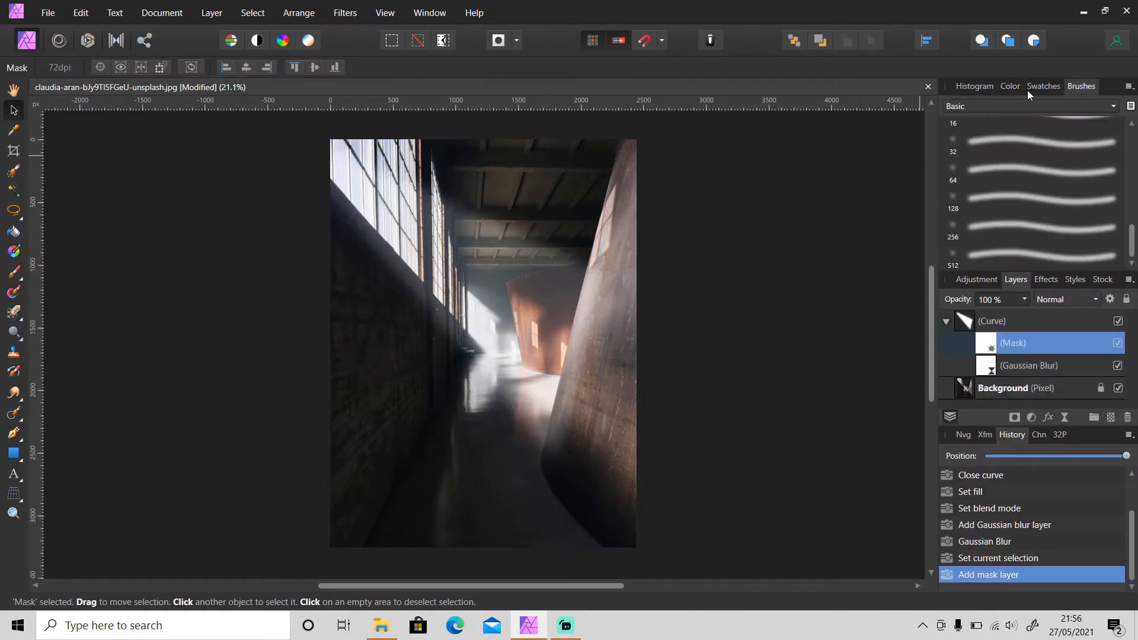
{"action": "key", "text": "b"}
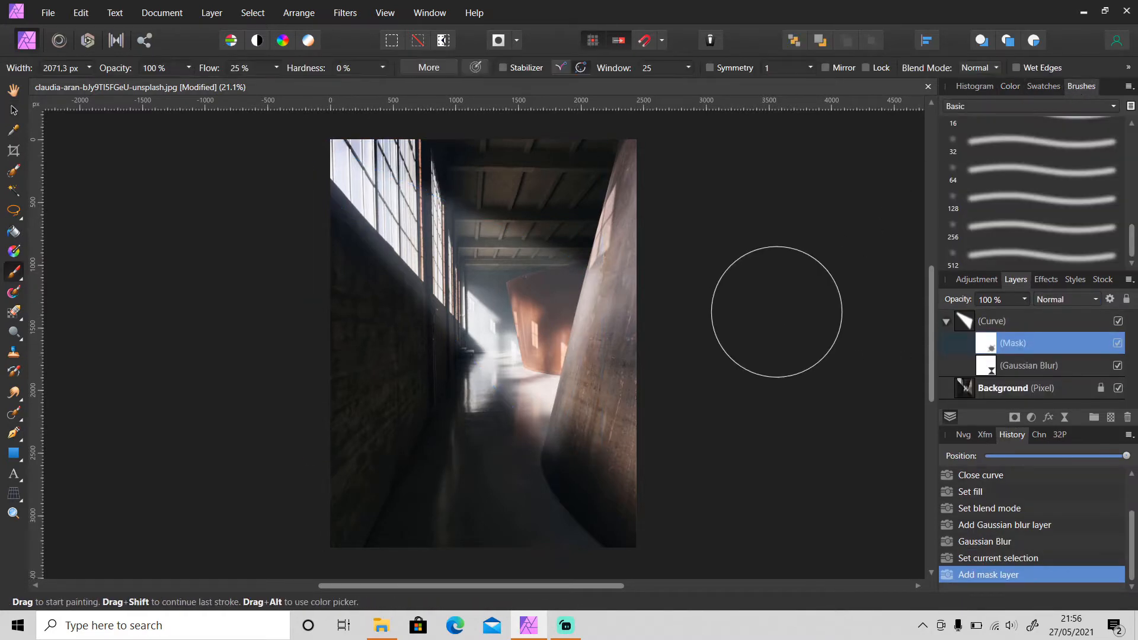
{"action": "left_click", "coordinate": [1022, 261]}
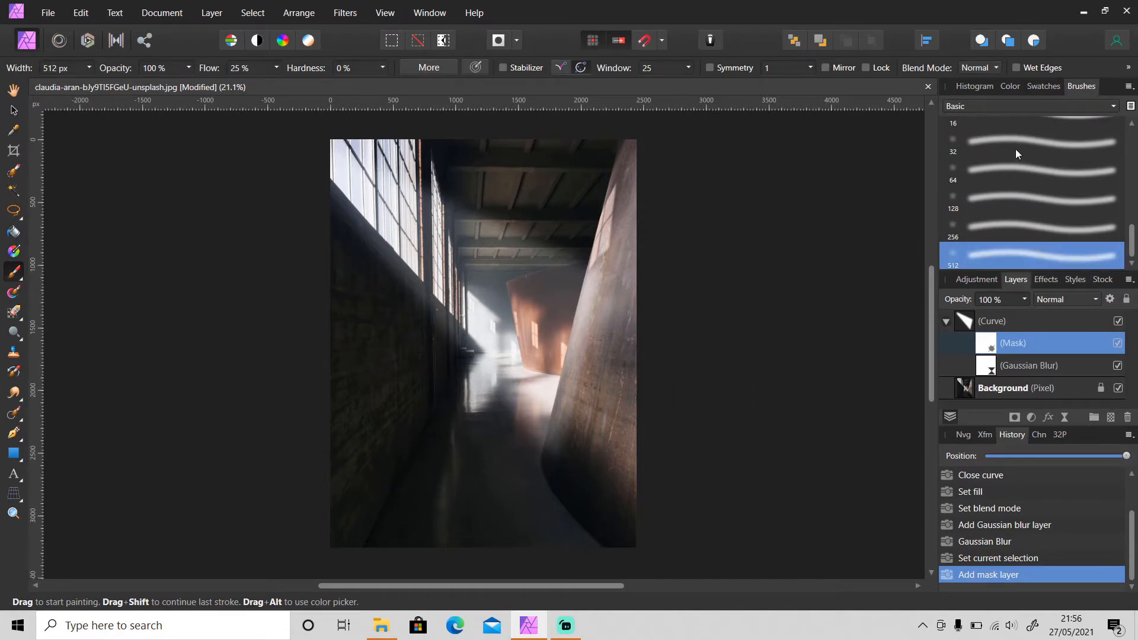
{"action": "left_click", "coordinate": [1011, 86]}
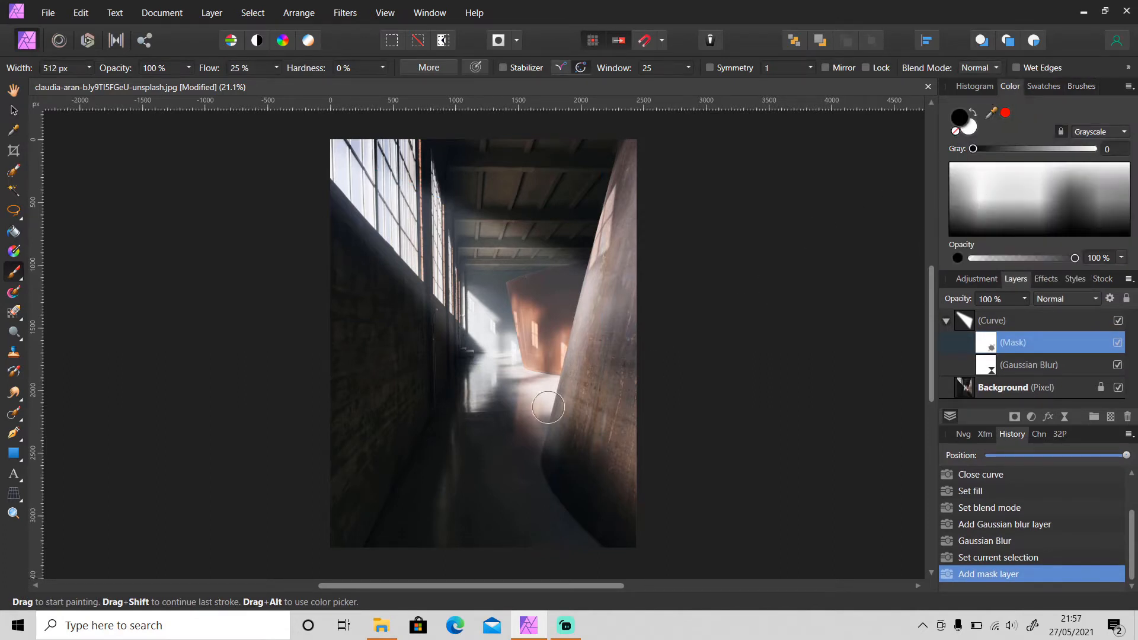
{"action": "key", "text": "bracketright"}
{"action": "key", "text": "bracketright"}
{"action": "key", "text": "bracketright"}
{"action": "key", "text": "bracketright"}
{"action": "key", "text": "bracketright"}
{"action": "key", "text": "bracketright"}
{"action": "key", "text": "bracketright"}
{"action": "key", "text": "bracketright"}
{"action": "key", "text": "bracketright"}
{"action": "key", "text": "bracketright"}
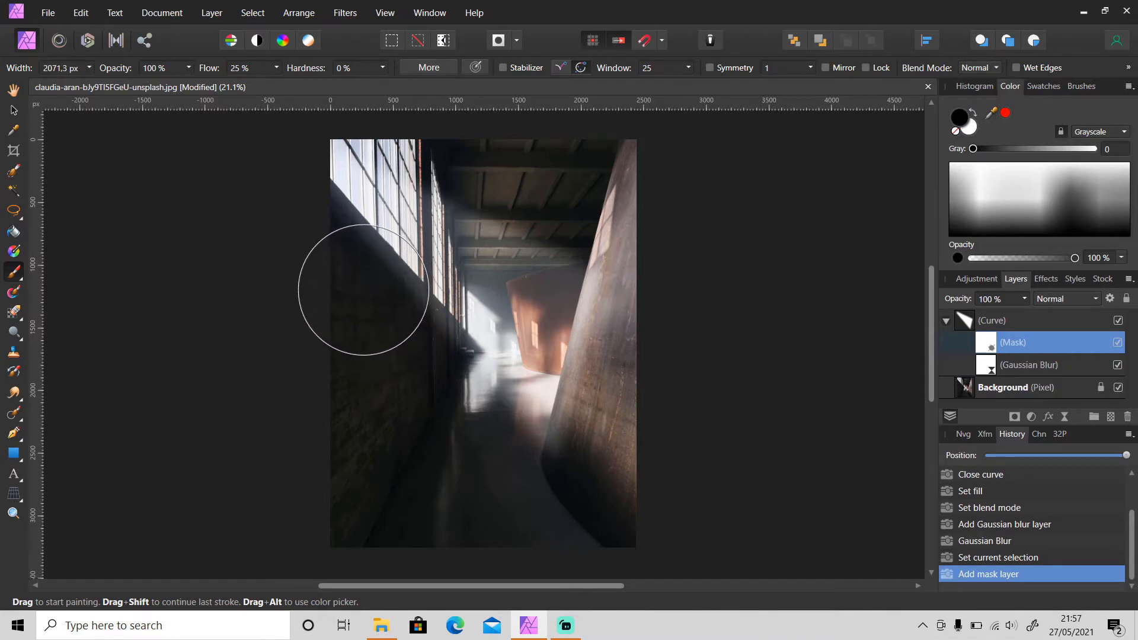
{"action": "left_click_drag", "start_coordinate": [363, 287], "coordinate": [536, 432]}
{"action": "mouse_move", "coordinate": [468, 151]}
{"action": "left_mouse_down"}
{"action": "mouse_move", "coordinate": [556, 195]}
{"action": "mouse_move", "coordinate": [689, 302]}
{"action": "mouse_move", "coordinate": [641, 276]}
{"action": "mouse_move", "coordinate": [652, 293]}
{"action": "mouse_move", "coordinate": [625, 348]}
{"action": "mouse_move", "coordinate": [613, 481]}
{"action": "left_mouse_up"}
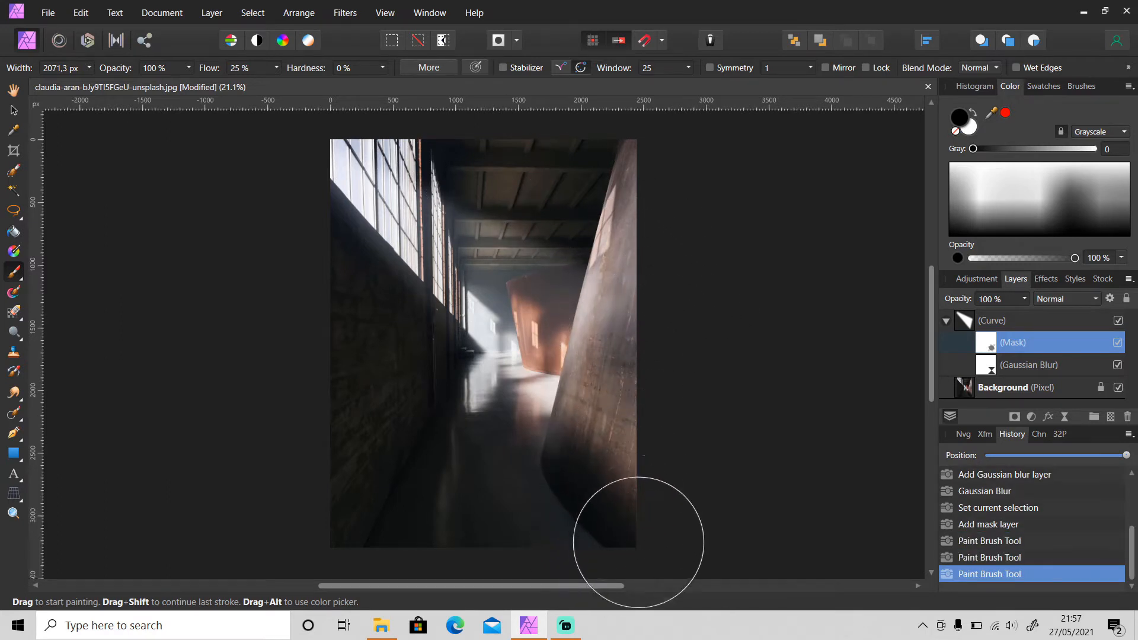
Try duplicating the masked light-beam curve layer, undo the duplication and clear the selection
{"action": "left_click", "coordinate": [945, 321]}
{"action": "left_click", "coordinate": [1052, 320]}
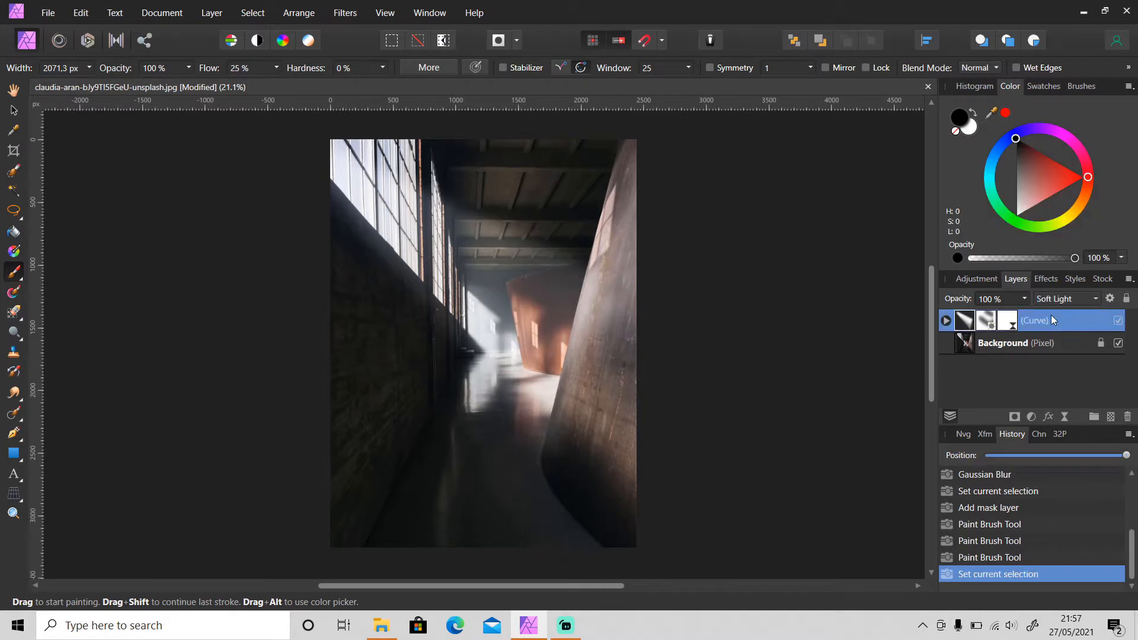
{"action": "key", "text": "ctrl+j"}
{"action": "key", "text": "ctrl+z"}
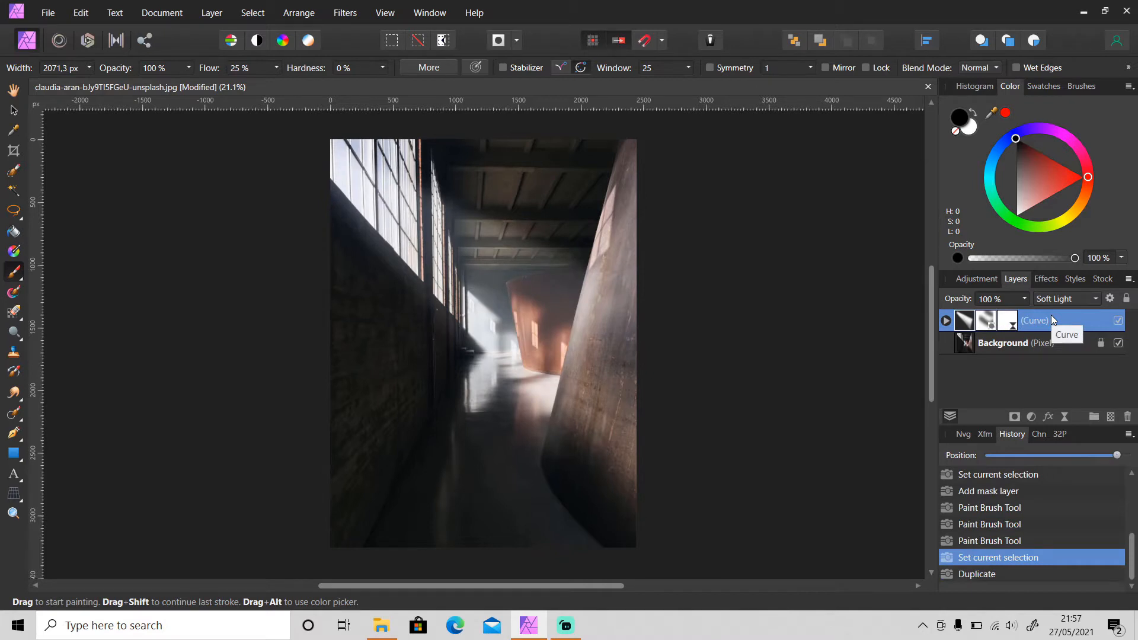
{"action": "key", "text": "v"}
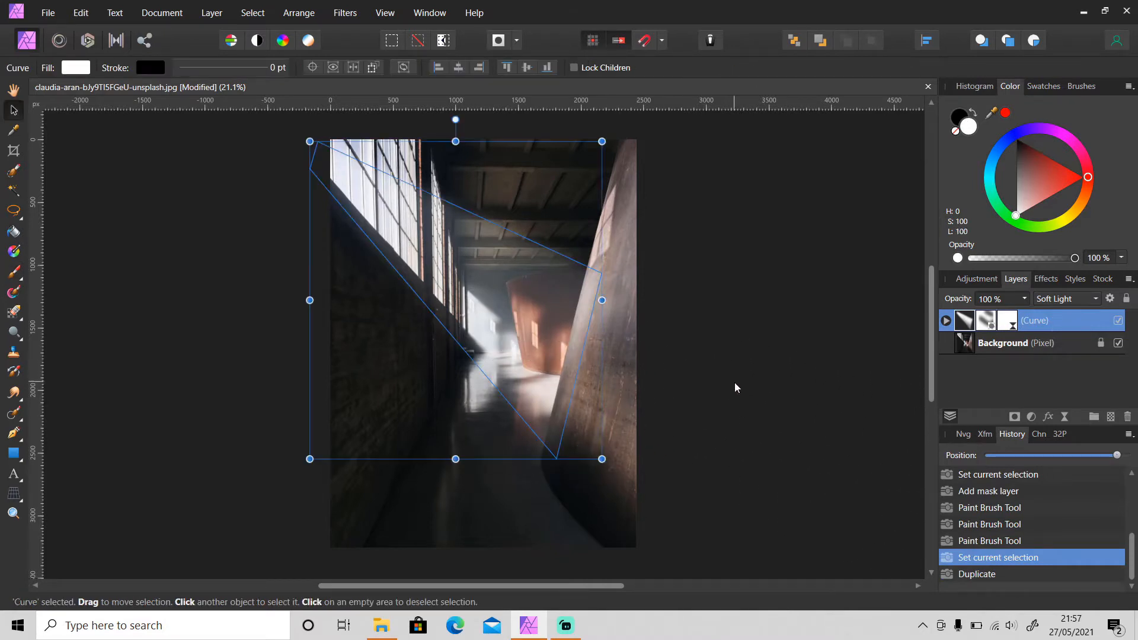
{"action": "left_click", "coordinate": [657, 372]}
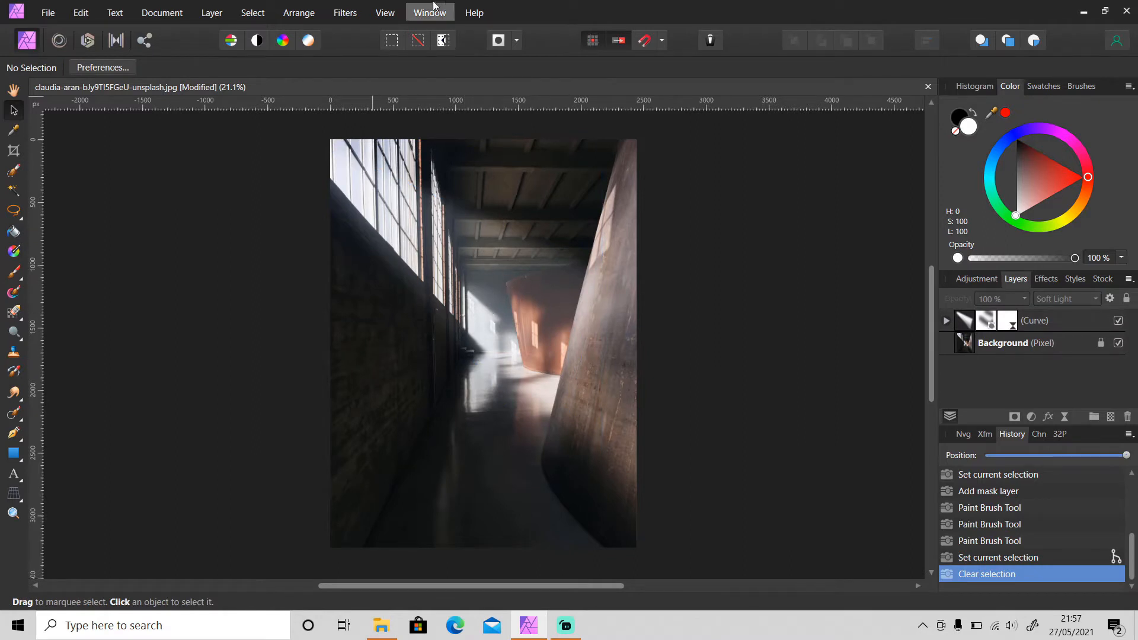
Show the Assets studio, switch it to the Snow Overlays by Paper Farms category and dock it beside the tools
{"action": "left_click", "coordinate": [386, 12]}
{"action": "mouse_move", "coordinate": [538, 266]}
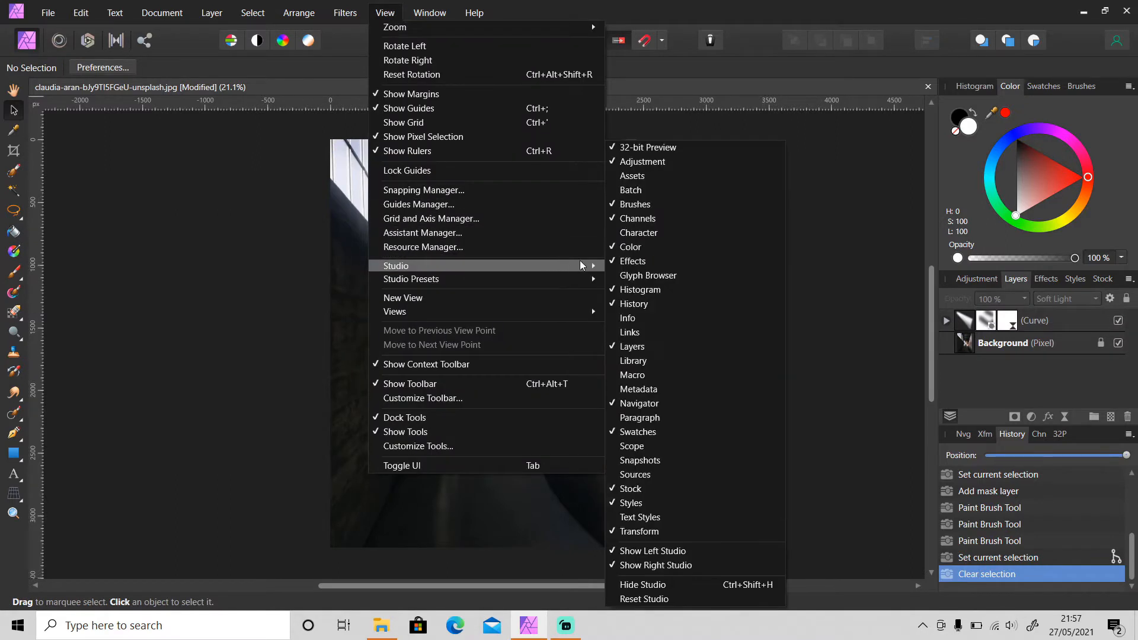
{"action": "left_click", "coordinate": [667, 172]}
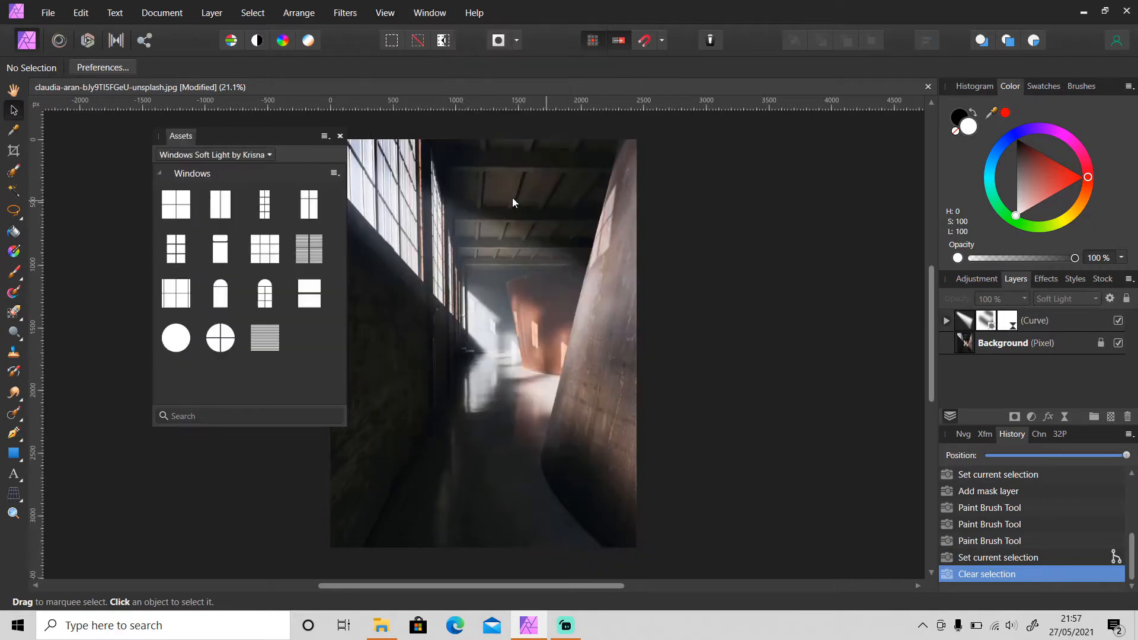
{"action": "left_click", "coordinate": [193, 155]}
{"action": "left_click", "coordinate": [203, 237]}
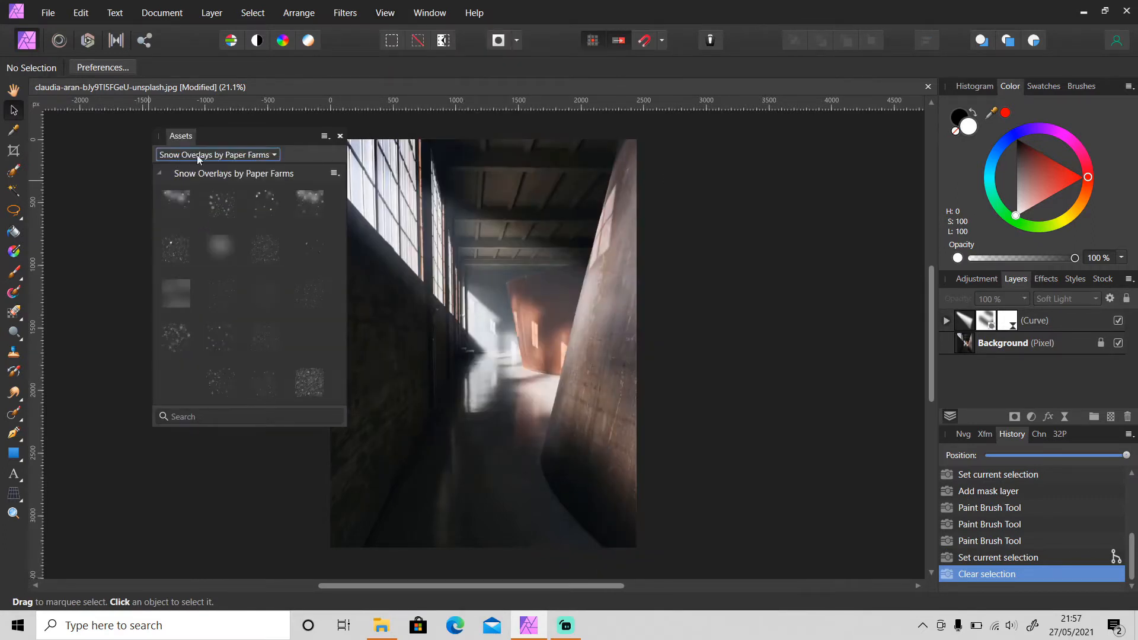
{"action": "left_click_drag", "start_coordinate": [222, 141], "coordinate": [42, 105]}
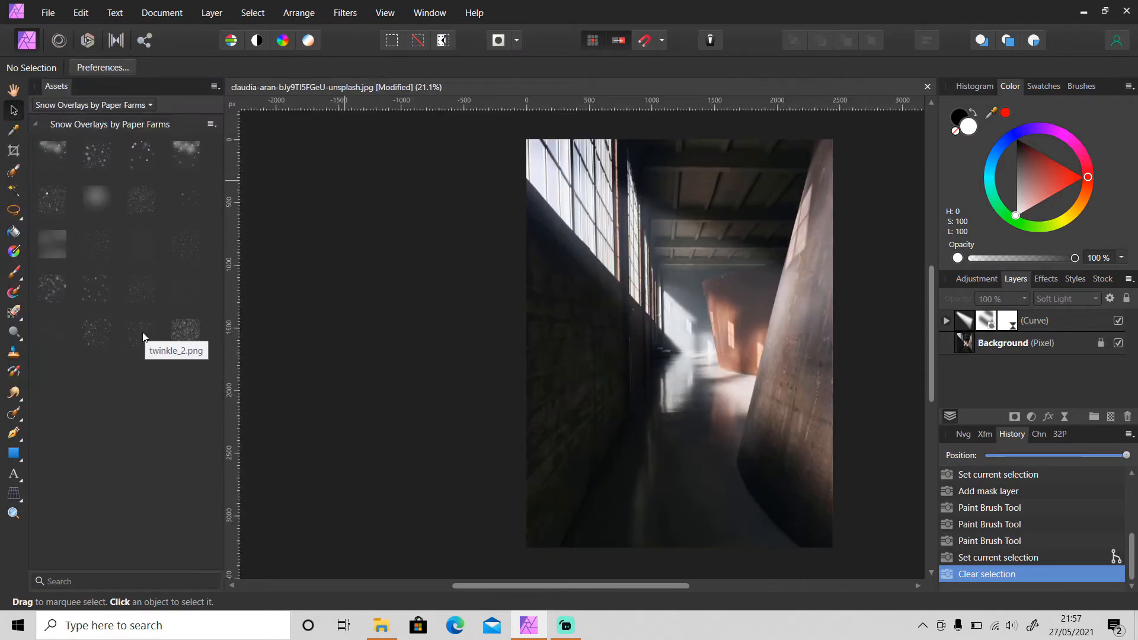
Place the twinkle_2.png overlay on the photo and shrink it to fit across the image's upper two-thirds
{"action": "left_click_drag", "start_coordinate": [145, 333], "coordinate": [646, 339]}
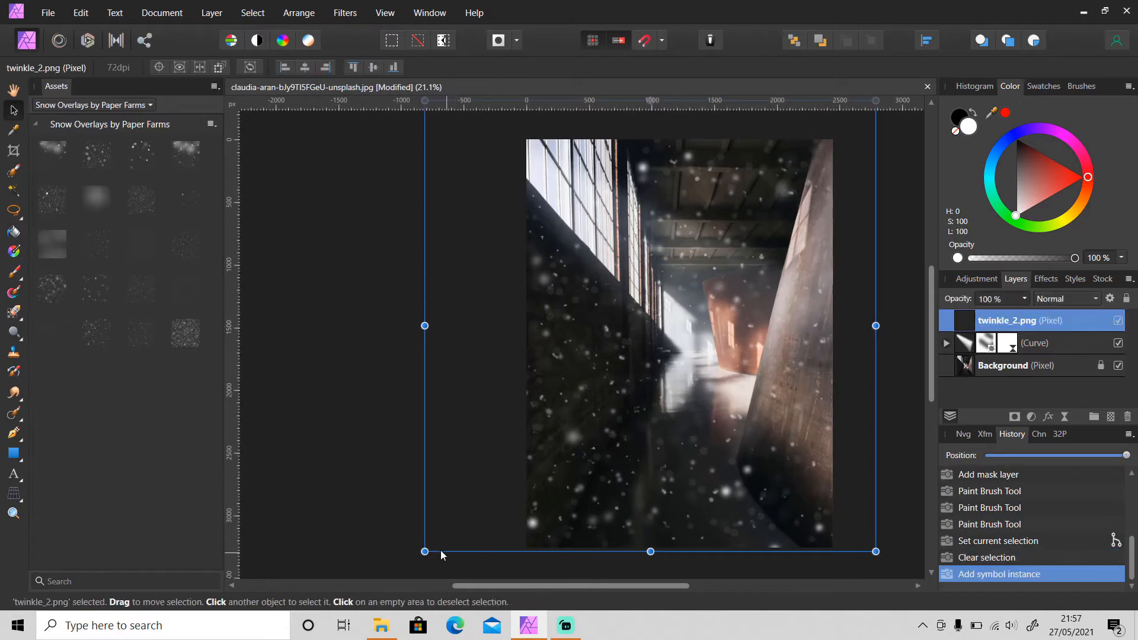
{"action": "left_click_drag", "start_coordinate": [426, 551], "coordinate": [580, 402]}
{"action": "left_click_drag", "start_coordinate": [621, 348], "coordinate": [596, 372]}
{"action": "left_click_drag", "start_coordinate": [833, 147], "coordinate": [817, 164]}
{"action": "left_click_drag", "start_coordinate": [703, 266], "coordinate": [710, 258]}
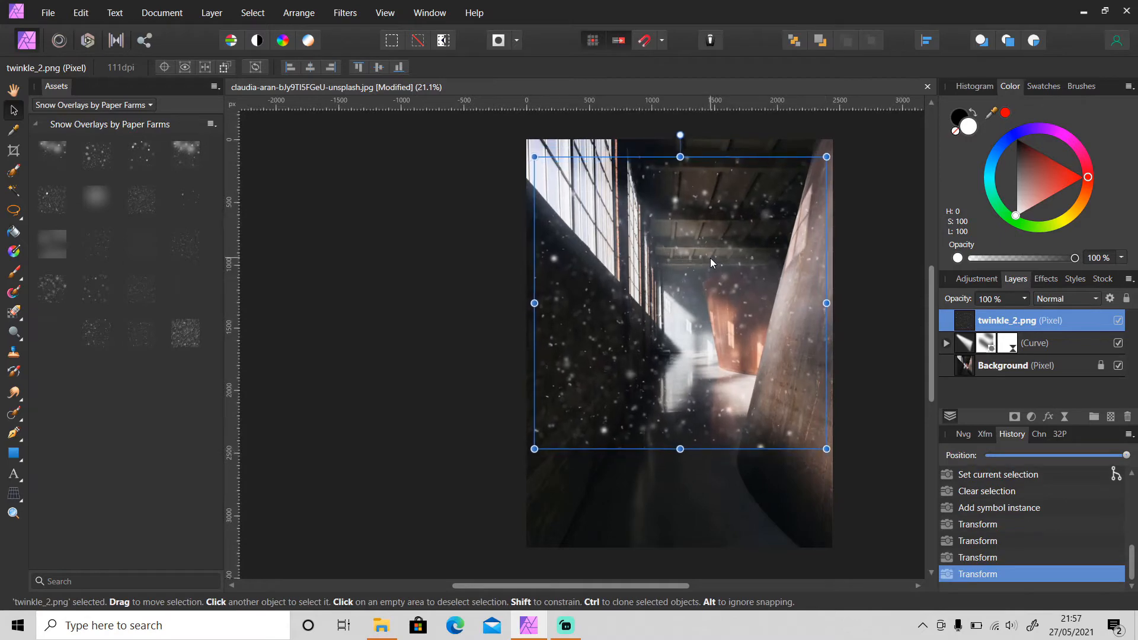
Set the twinkle_2.png layer's blend mode to Overlay and clear the selection
{"action": "left_click", "coordinate": [1068, 298]}
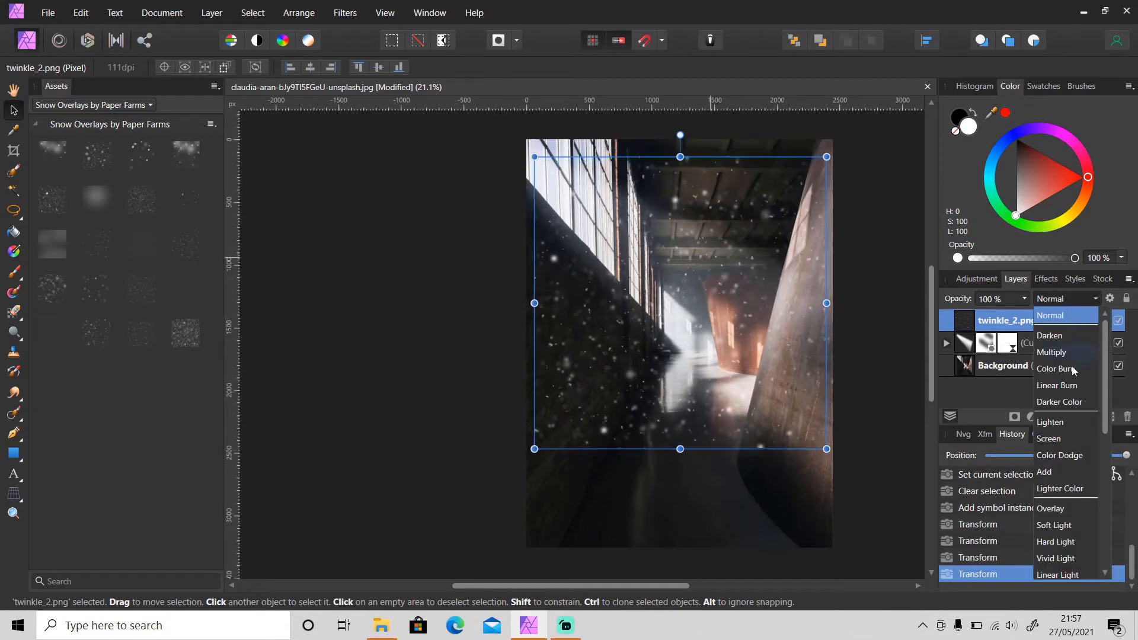
{"action": "left_click", "coordinate": [1056, 506]}
{"action": "left_click", "coordinate": [889, 396]}
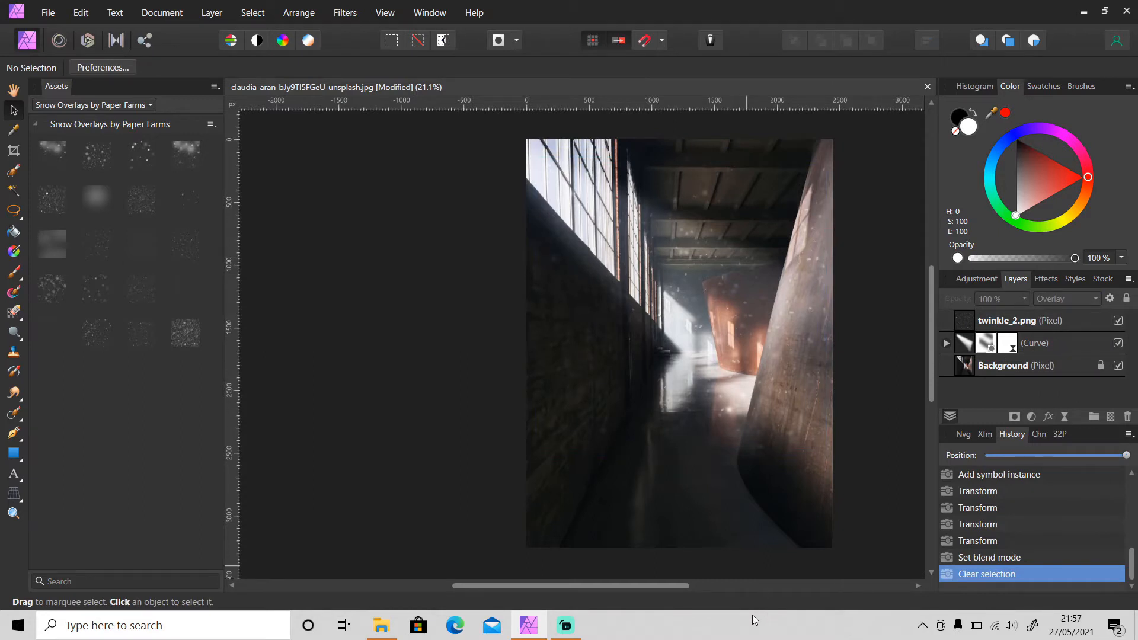
Open the greenhouse photo from the Downloads folder as a new document
{"action": "mouse_move", "coordinate": [672, 588]}
{"action": "left_mouse_down"}
{"action": "mouse_move", "coordinate": [710, 590]}
{"action": "mouse_move", "coordinate": [688, 594]}
{"action": "left_mouse_up"}
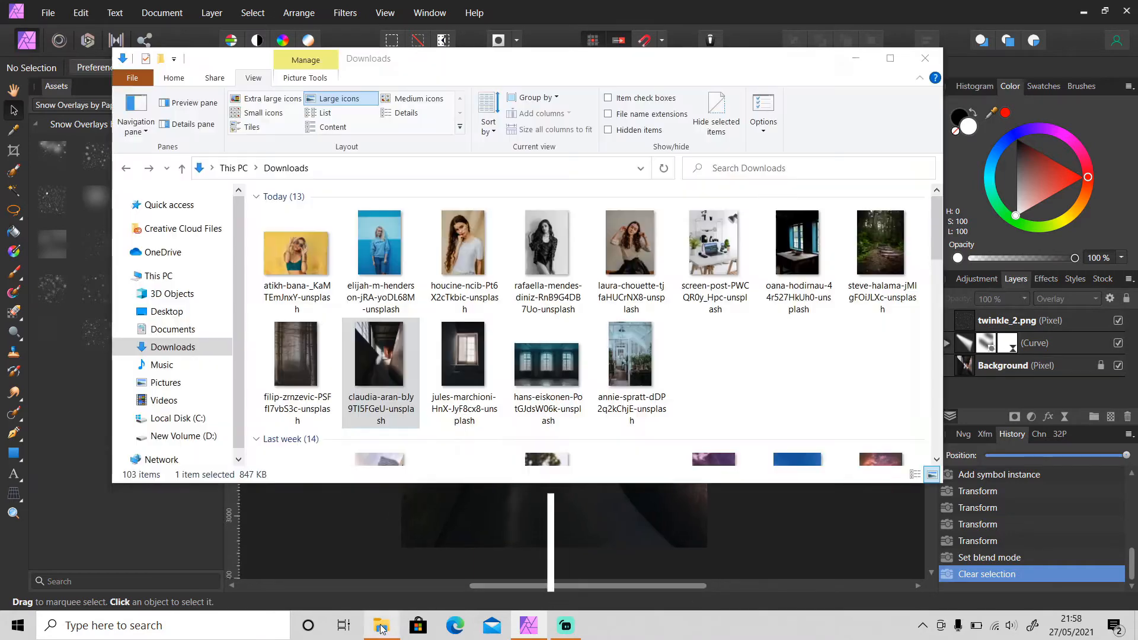
{"action": "left_click", "coordinate": [382, 625]}
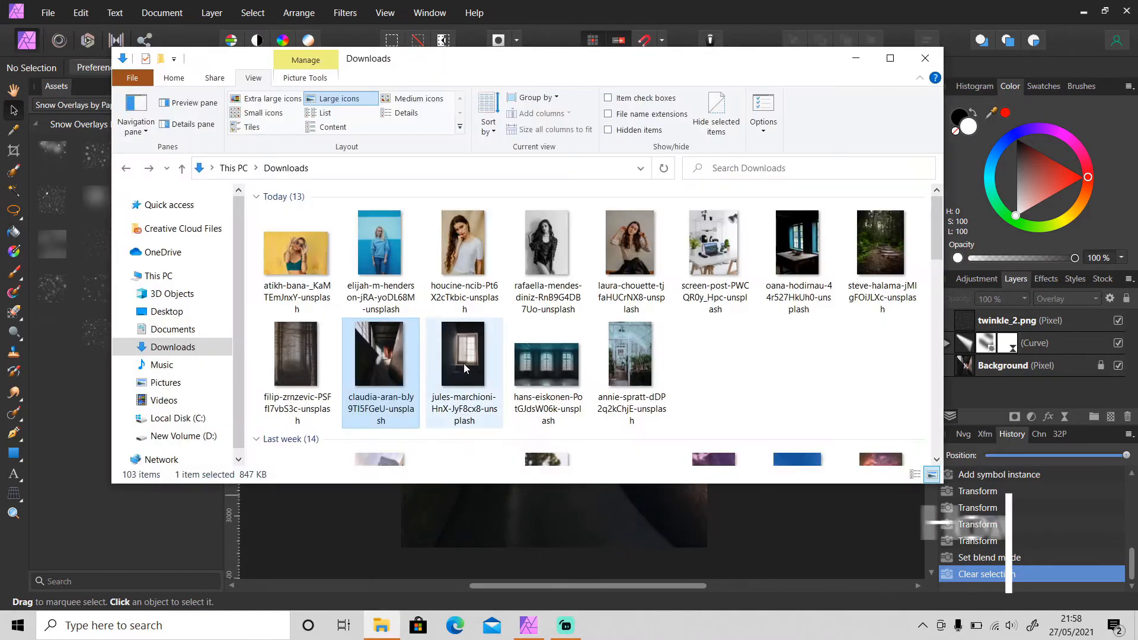
{"action": "left_click", "coordinate": [665, 392]}
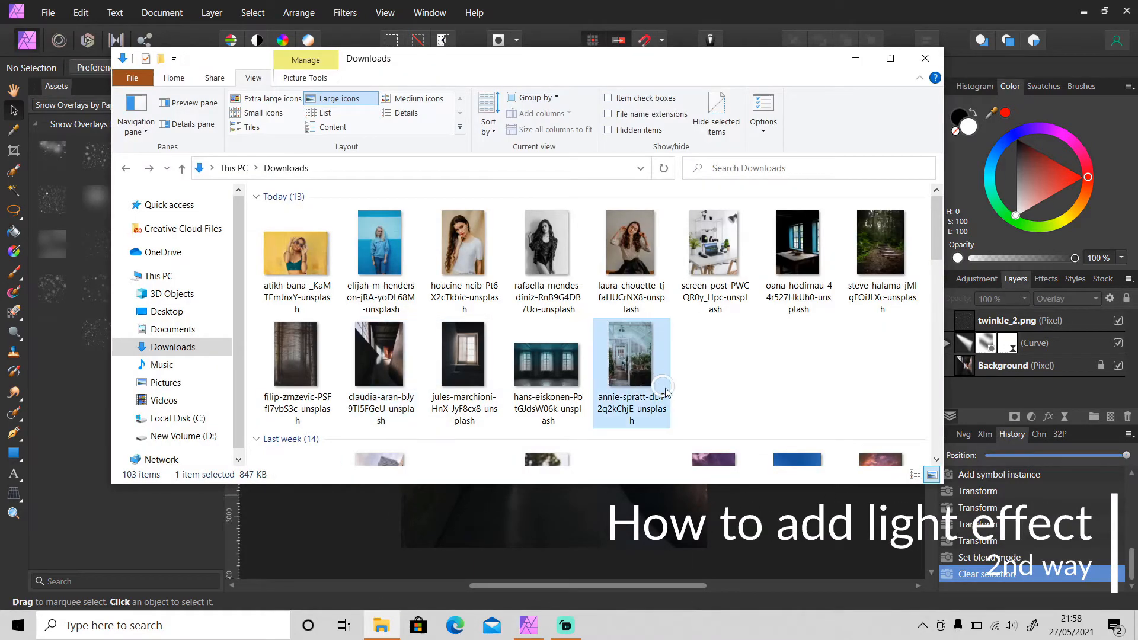
{"action": "left_click", "coordinate": [754, 19]}
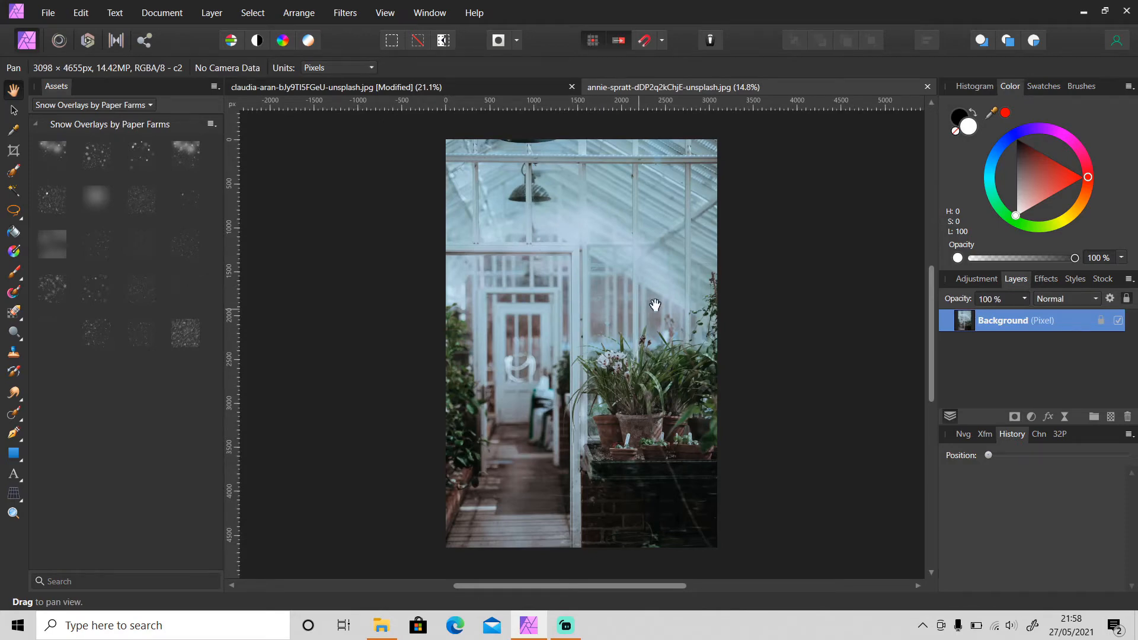
Add a live Lighting filter layer to the greenhouse photo and move its spot light under the hanging lamp, pointing down
{"action": "left_click", "coordinate": [346, 13]}
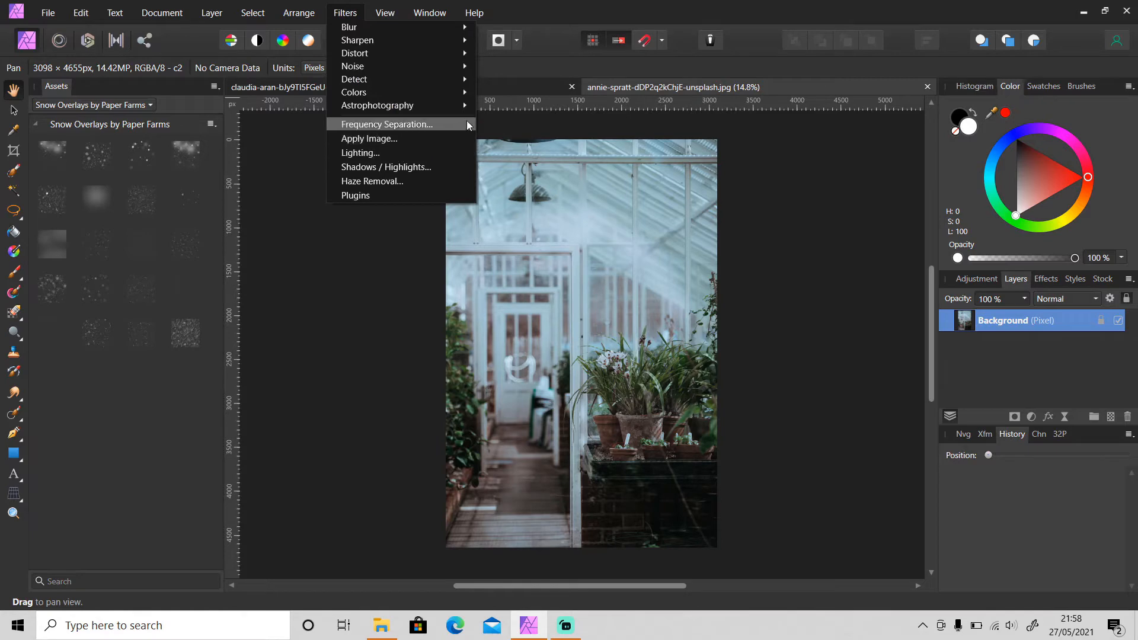
{"action": "left_click", "coordinate": [542, 43]}
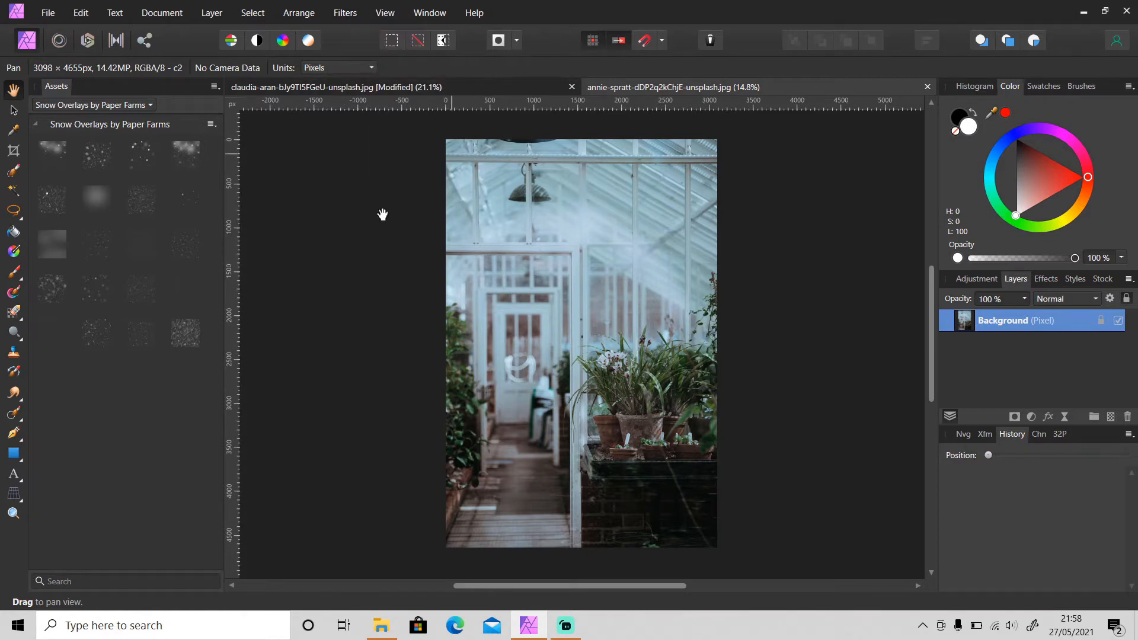
{"action": "left_click", "coordinate": [219, 17]}
{"action": "mouse_move", "coordinate": [442, 199]}
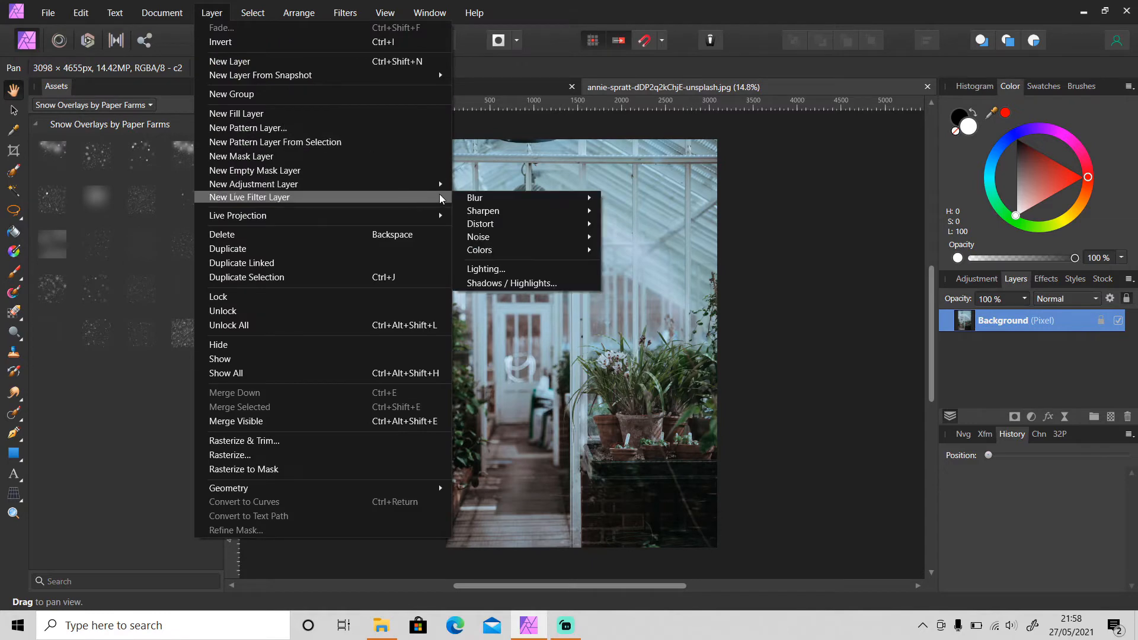
{"action": "left_click", "coordinate": [501, 269]}
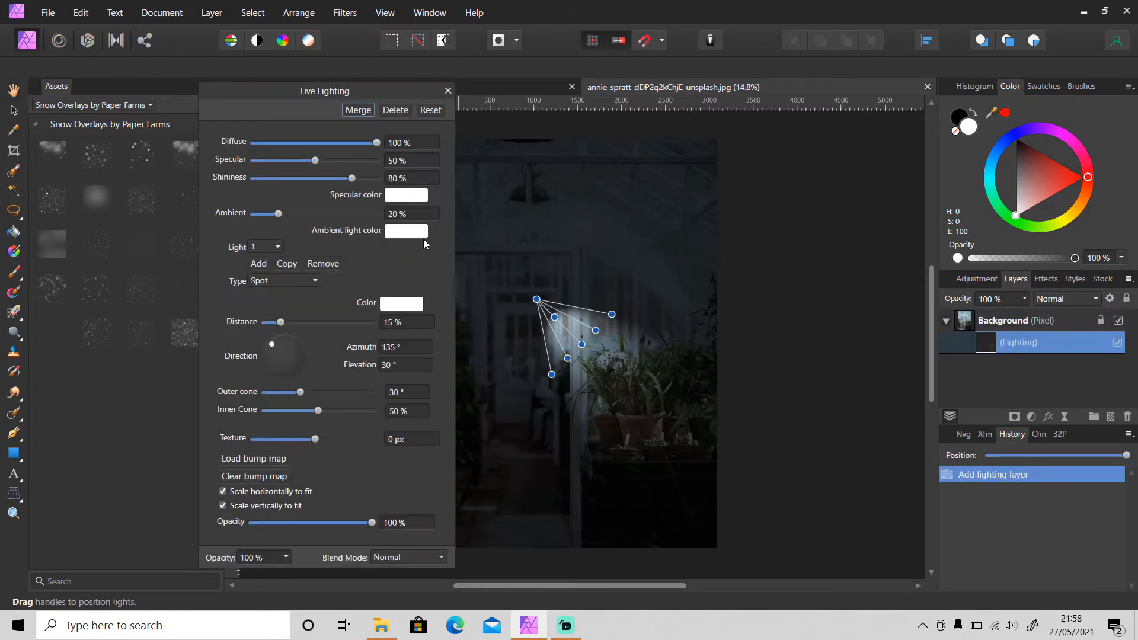
{"action": "left_click_drag", "start_coordinate": [537, 300], "coordinate": [583, 271]}
{"action": "left_click_drag", "start_coordinate": [585, 346], "coordinate": [529, 268]}
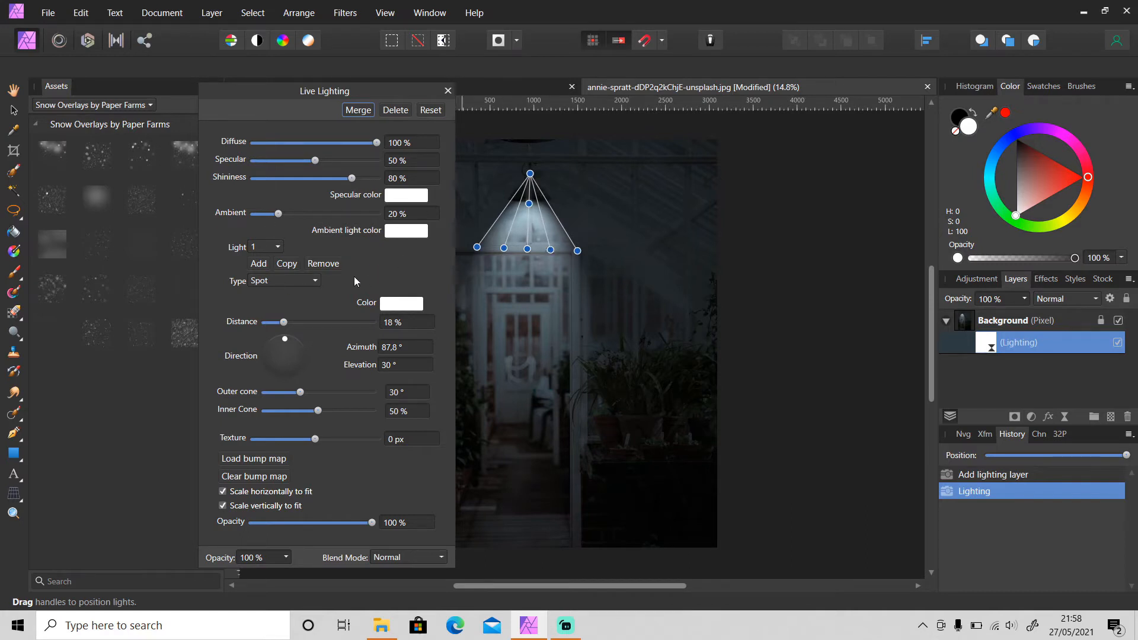
Try the Point and Directional light types and return the light to Spot
{"action": "left_click", "coordinate": [301, 281]}
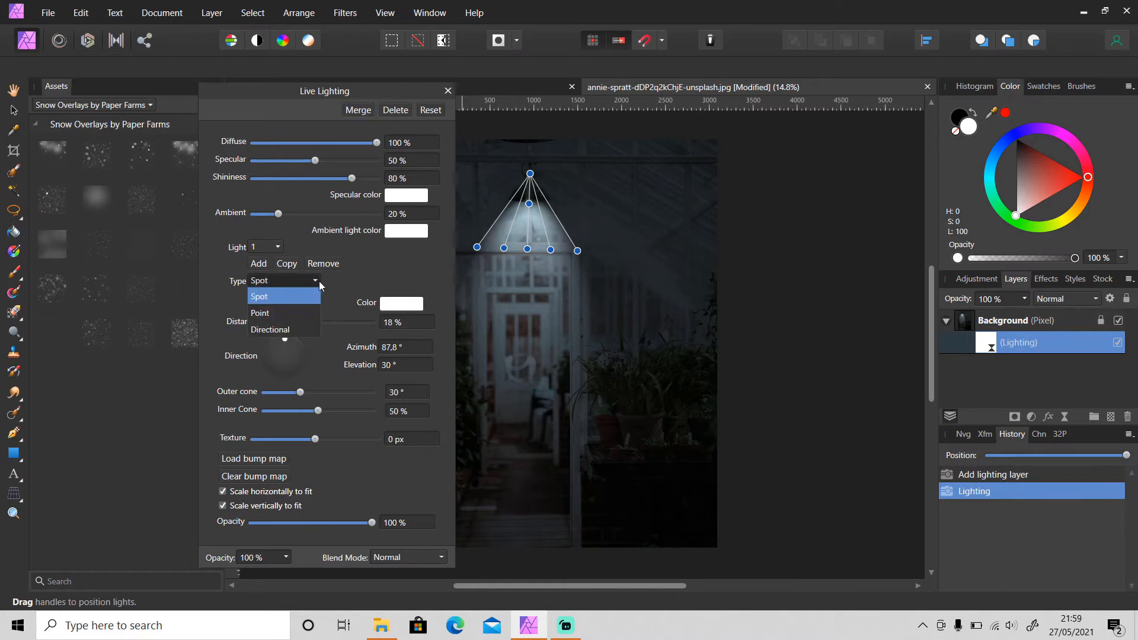
{"action": "left_click", "coordinate": [279, 314]}
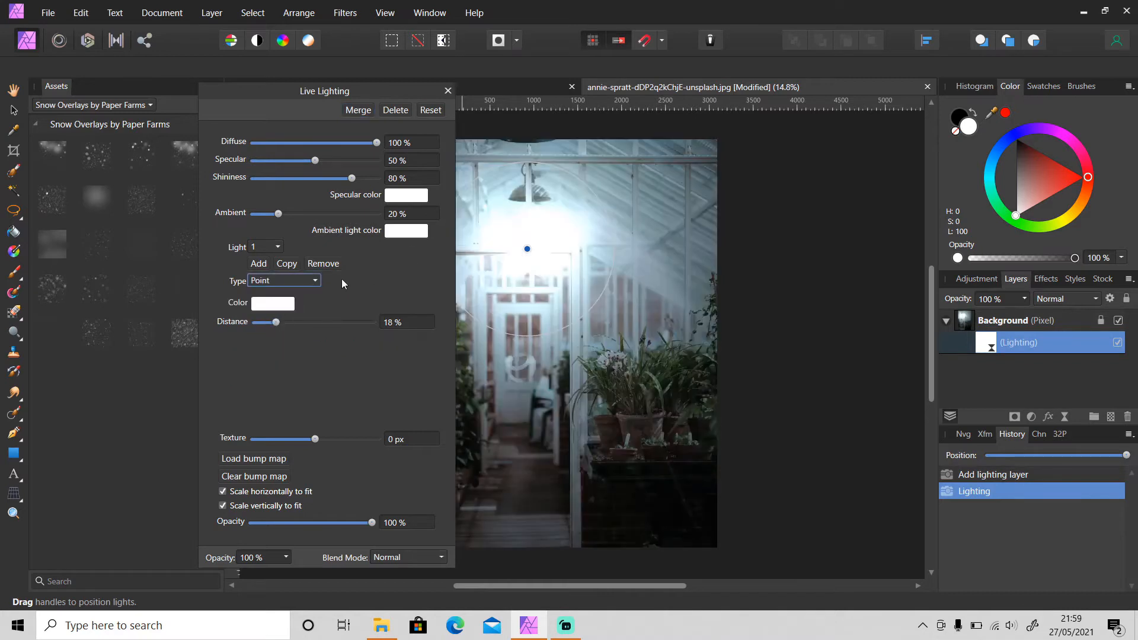
{"action": "left_click", "coordinate": [280, 284]}
{"action": "left_click", "coordinate": [274, 329]}
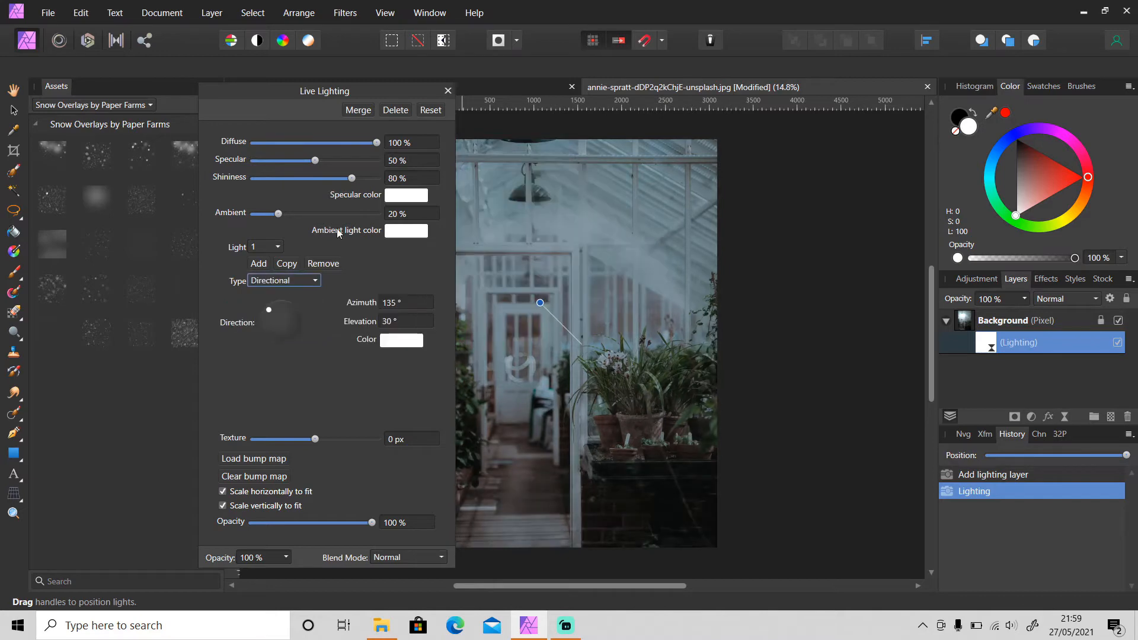
{"action": "left_click", "coordinate": [296, 282]}
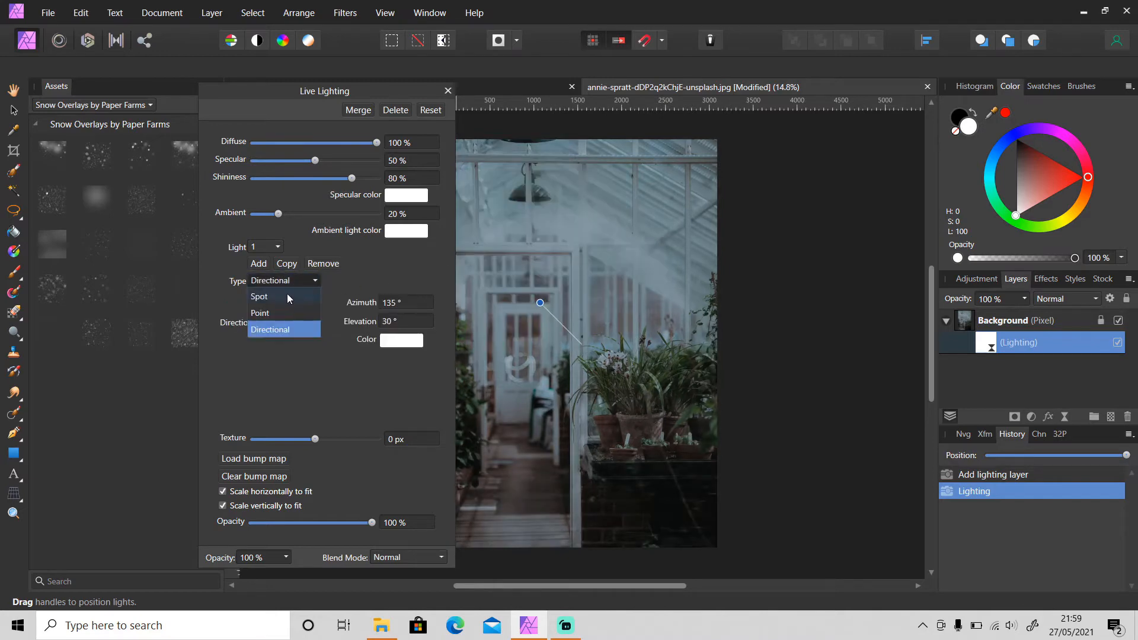
{"action": "left_click", "coordinate": [287, 294]}
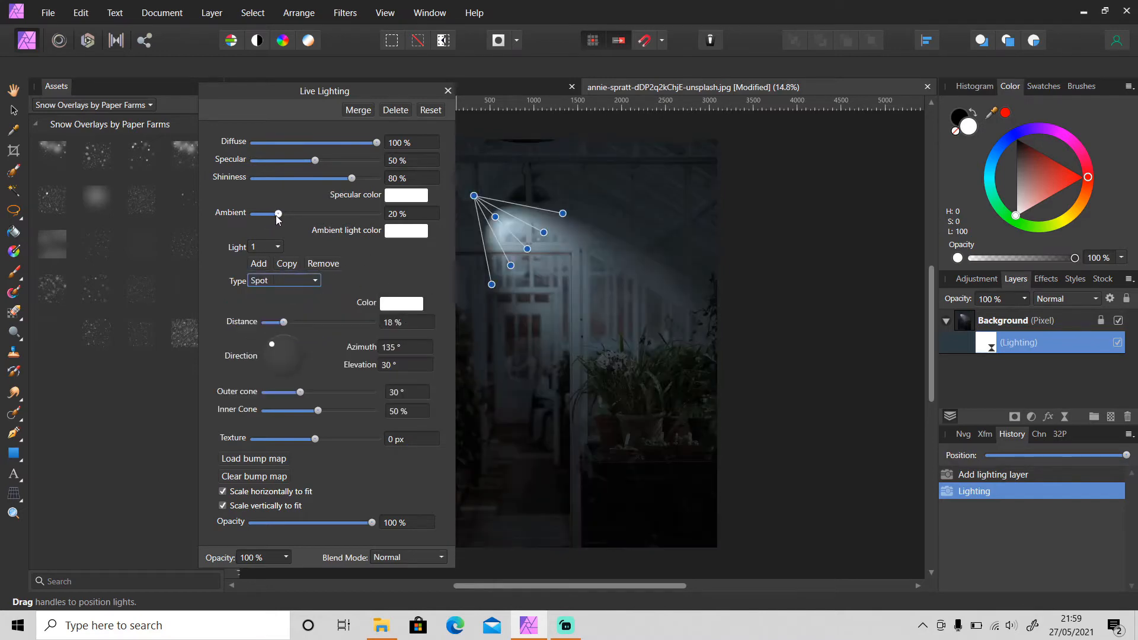
Set the ambient light to 40% and aim the spot light straight down from the lamp at a distance of 17%
{"action": "left_click_drag", "start_coordinate": [278, 213], "coordinate": [301, 215]}
{"action": "left_click_drag", "start_coordinate": [473, 196], "coordinate": [527, 175]}
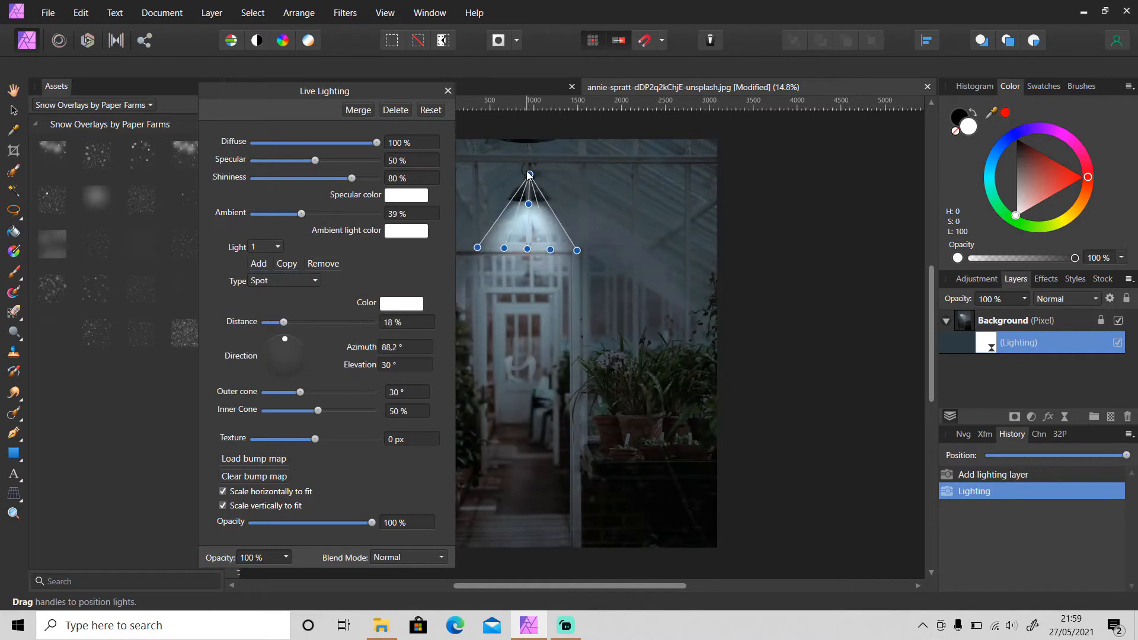
{"action": "left_click_drag", "start_coordinate": [529, 246], "coordinate": [529, 244]}
{"action": "left_click_drag", "start_coordinate": [302, 217], "coordinate": [302, 220]}
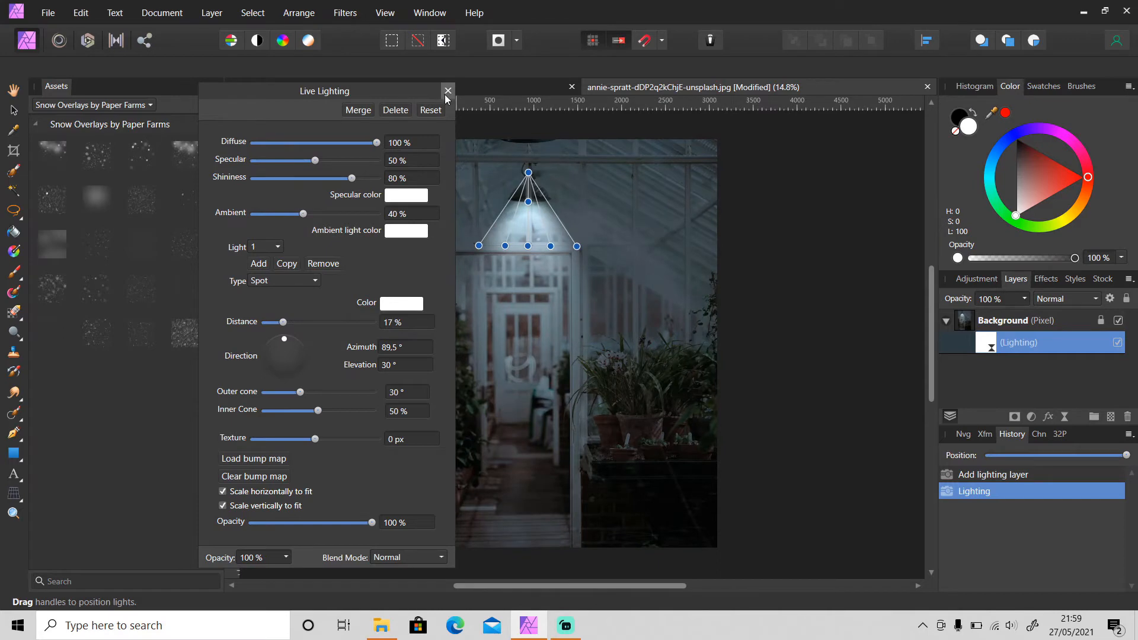
{"action": "left_click", "coordinate": [448, 90]}
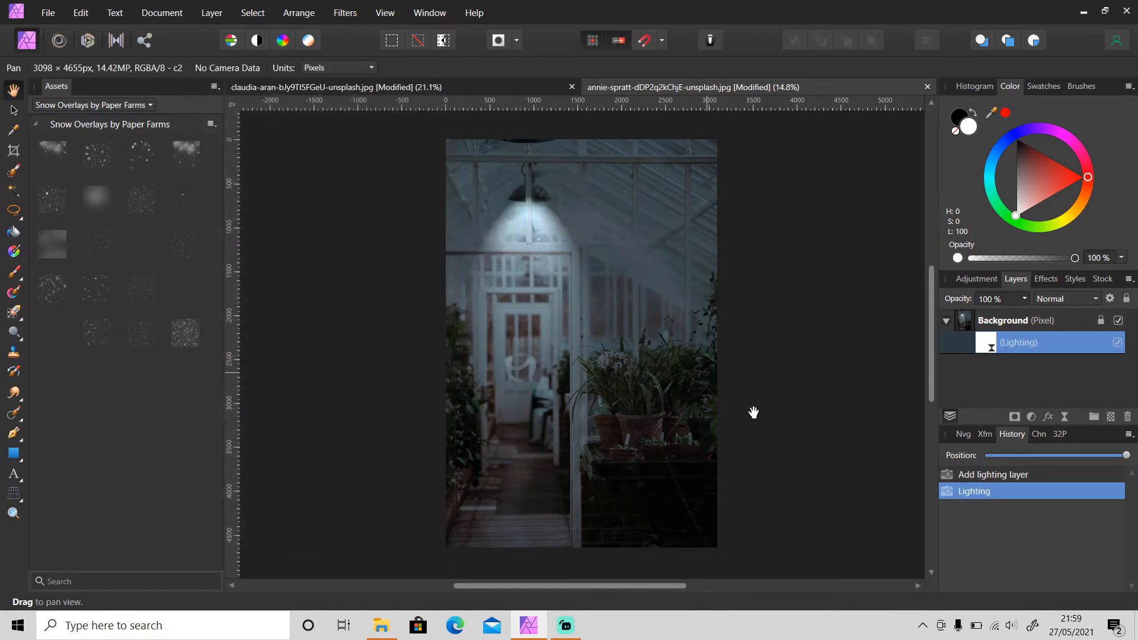
Compare the photo with and without the Lighting layer, leaving it hidden with the Background layer selected
{"action": "left_click", "coordinate": [1117, 344]}
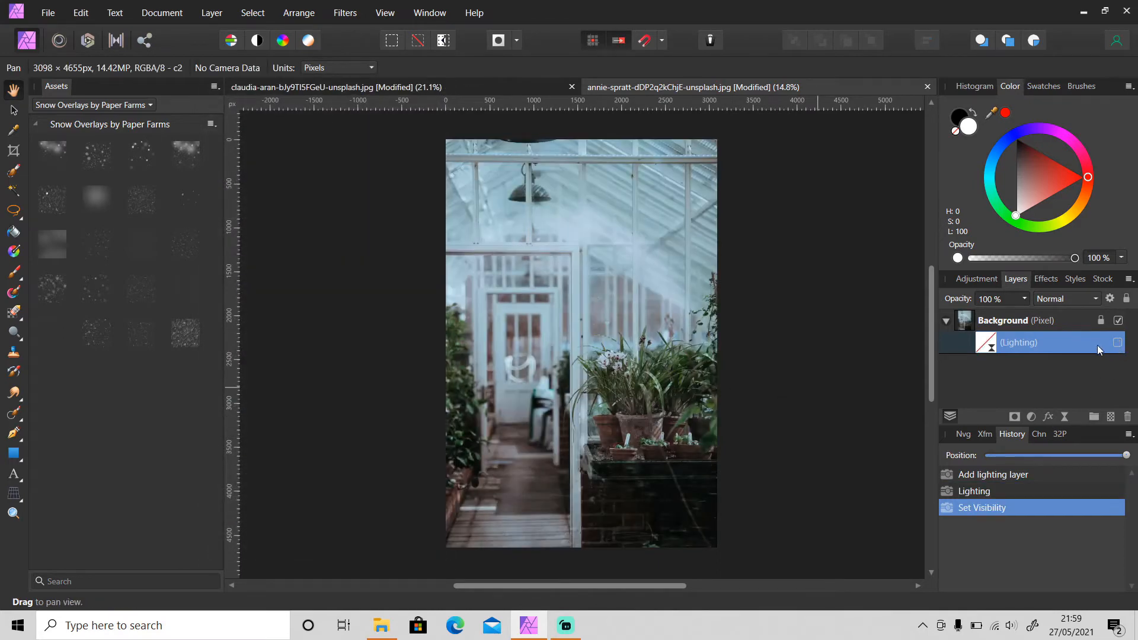
{"action": "left_click", "coordinate": [1117, 344]}
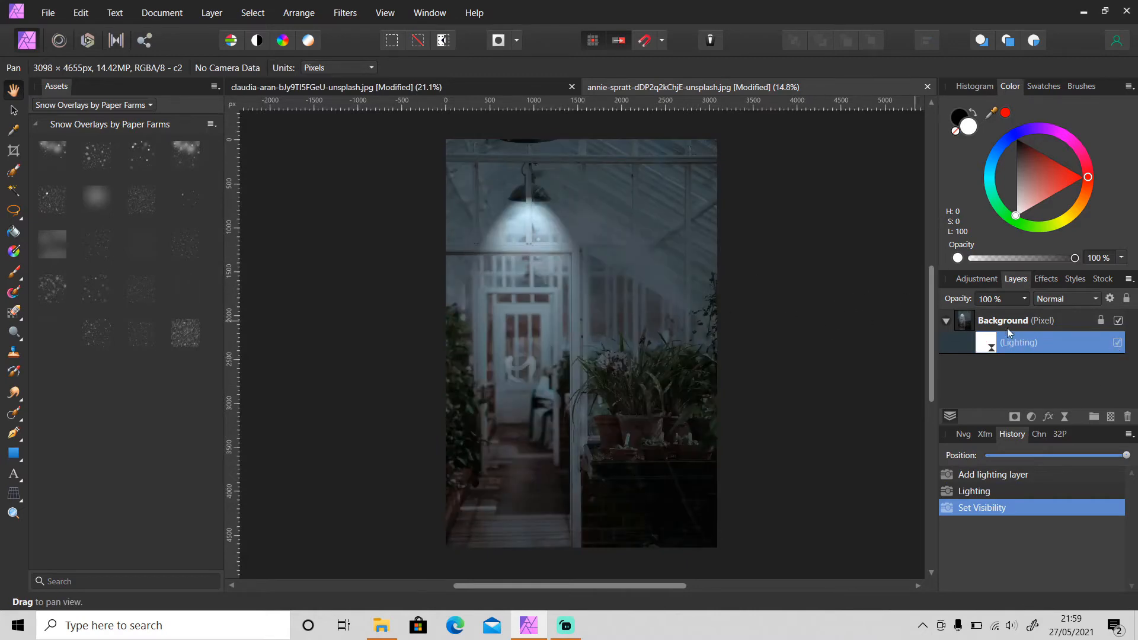
{"action": "left_click", "coordinate": [1035, 322]}
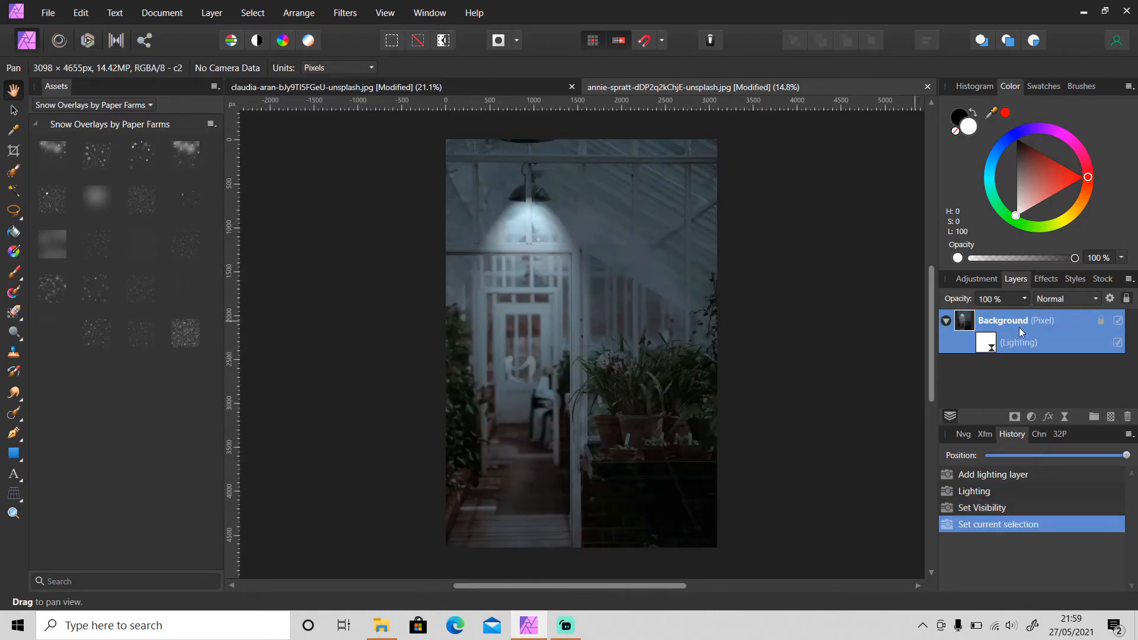
{"action": "left_click", "coordinate": [1117, 344]}
Outline the part of the white post that crosses the lampshade with a straight-edged freehand selection and inpaint it away
{"action": "key", "text": "z"}
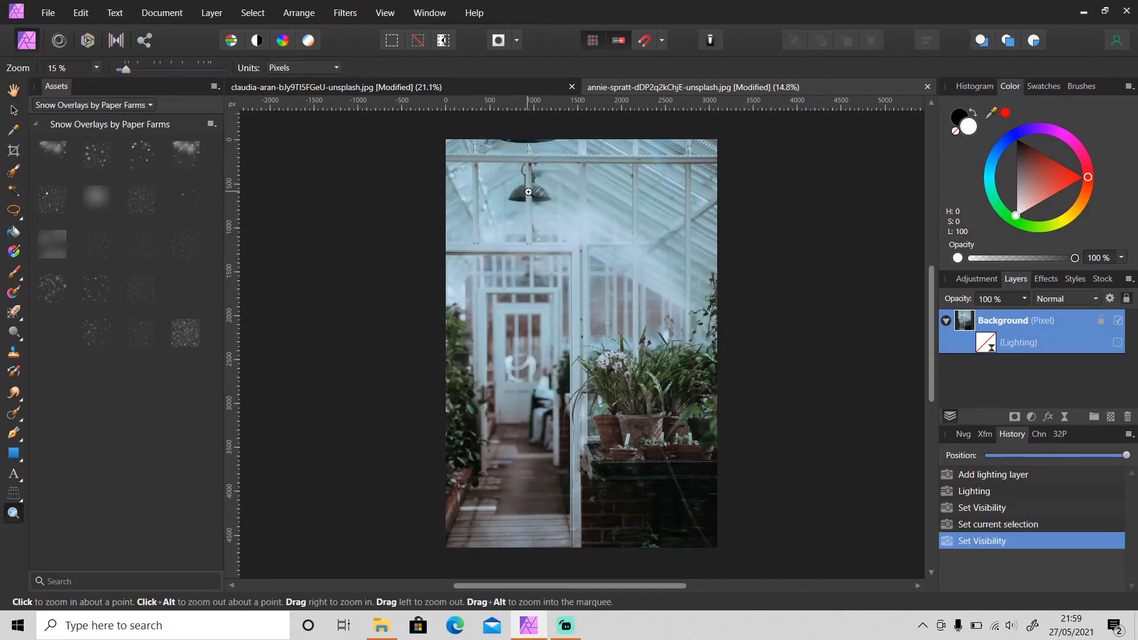
{"action": "left_click", "coordinate": [528, 192]}
{"action": "left_click", "coordinate": [528, 190]}
{"action": "left_click", "coordinate": [527, 182]}
{"action": "left_click", "coordinate": [525, 187]}
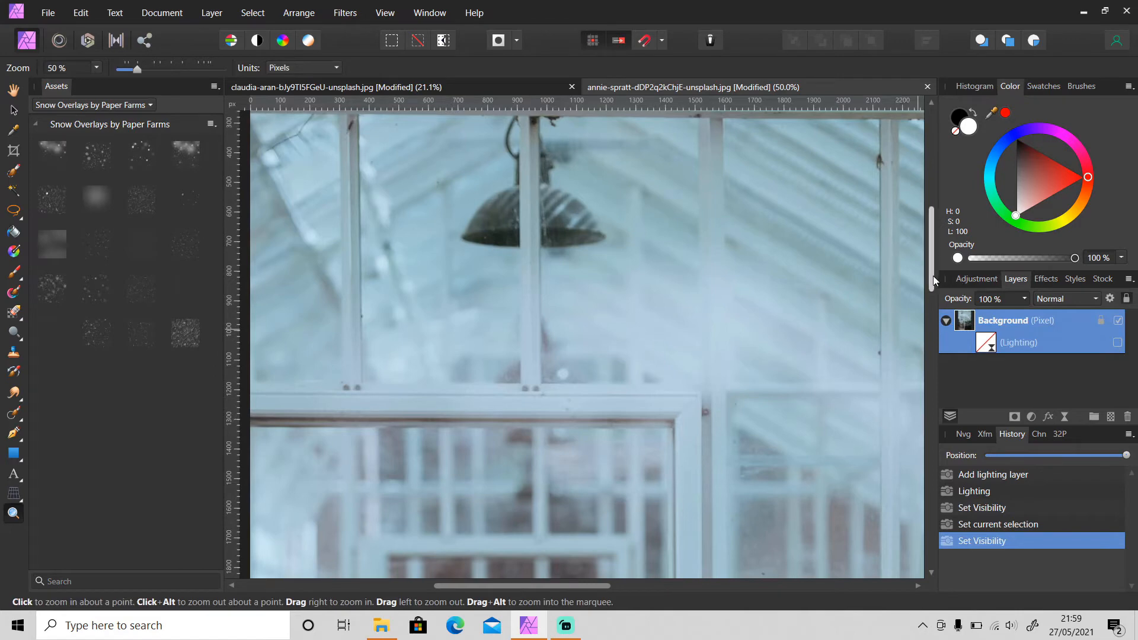
{"action": "scroll", "coordinate": [934, 260], "scroll_direction": "up", "scroll_amount": 4}
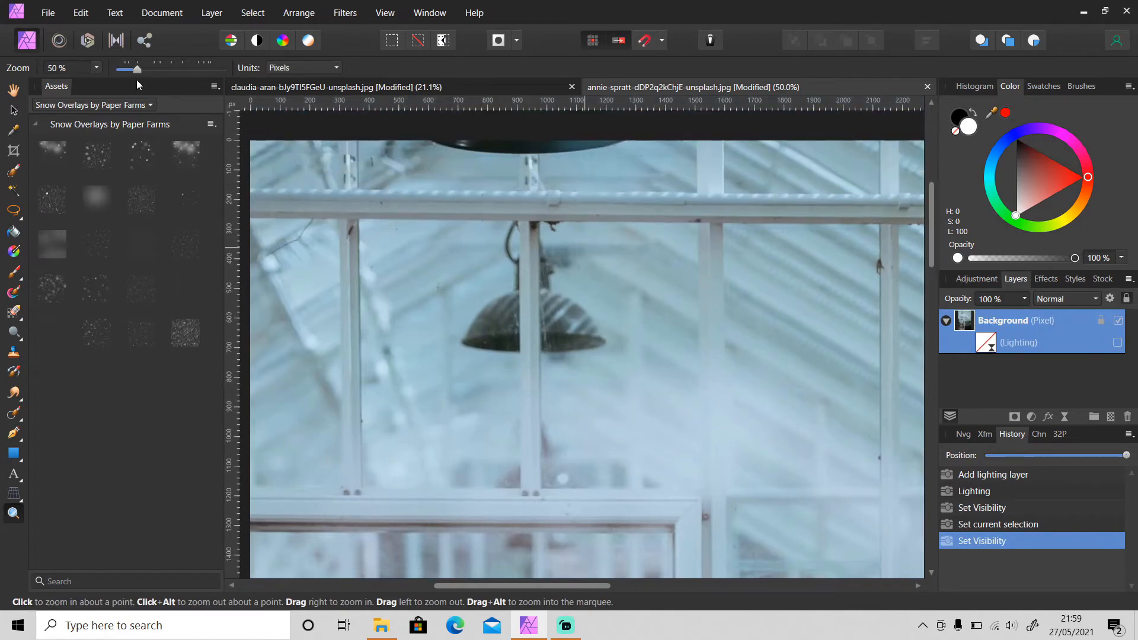
{"action": "key", "text": "l"}
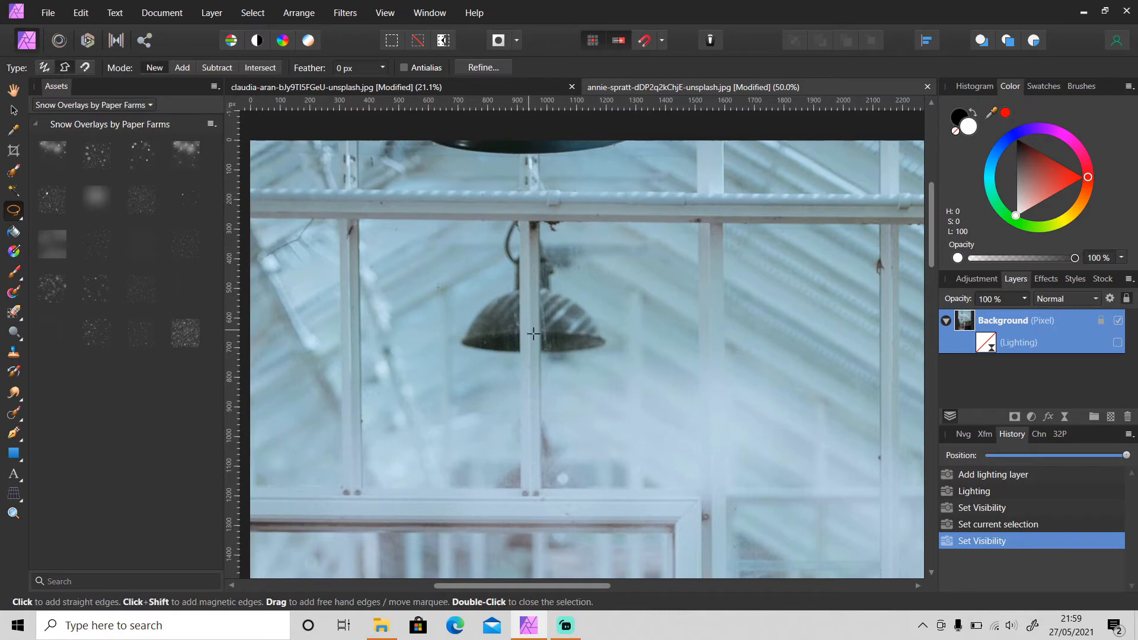
{"action": "left_click", "coordinate": [551, 350]}
{"action": "left_click", "coordinate": [514, 350]}
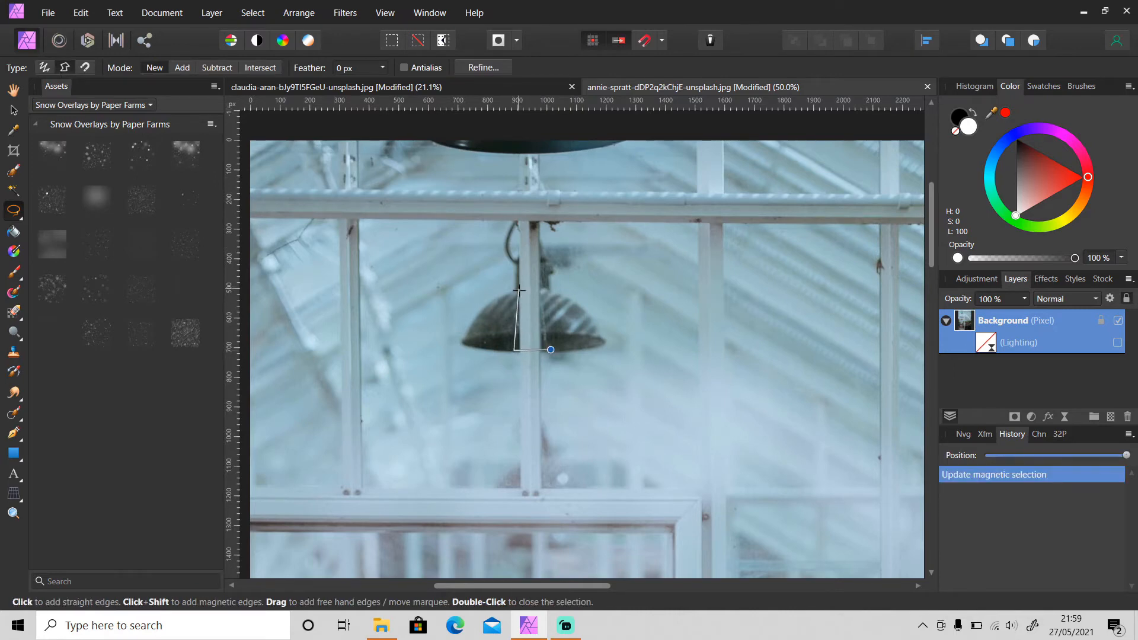
{"action": "left_click", "coordinate": [519, 289]}
{"action": "double_click", "coordinate": [541, 287]}
{"action": "left_click", "coordinate": [81, 12]}
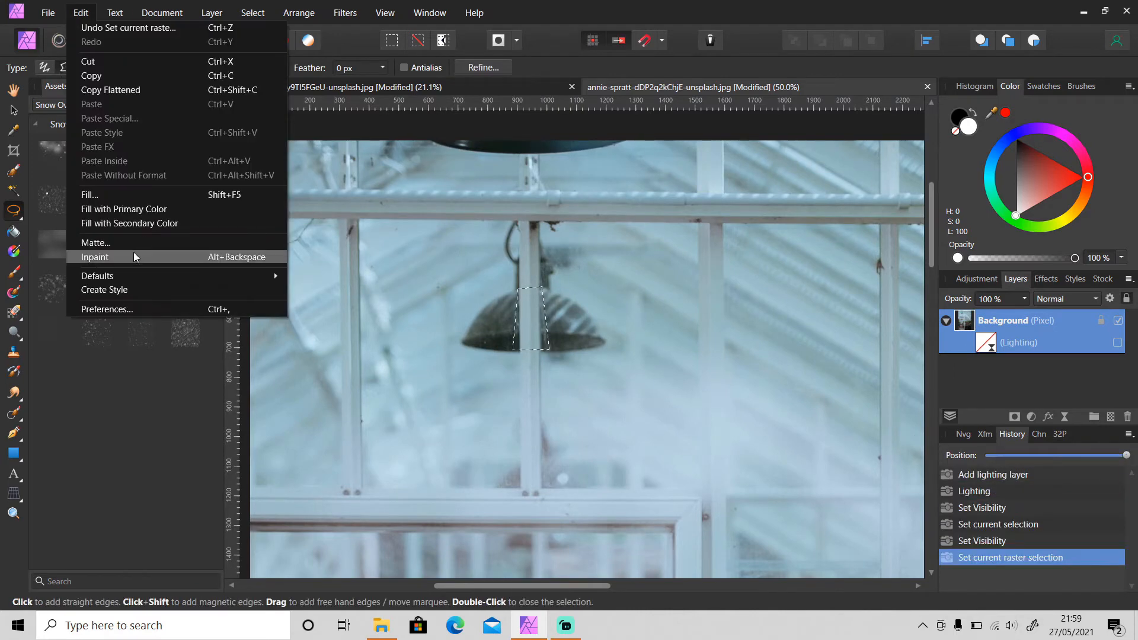
{"action": "left_click", "coordinate": [95, 256]}
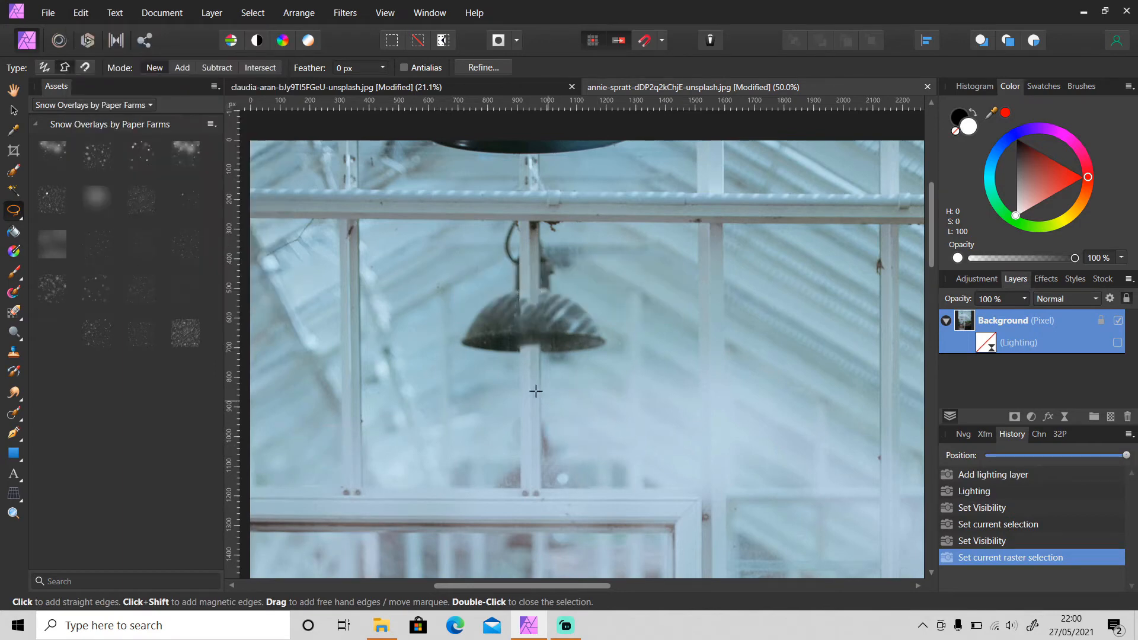
Select the leftover light patch on the lampshade's lower rim, inpaint it and deselect
{"action": "left_click", "coordinate": [548, 352]}
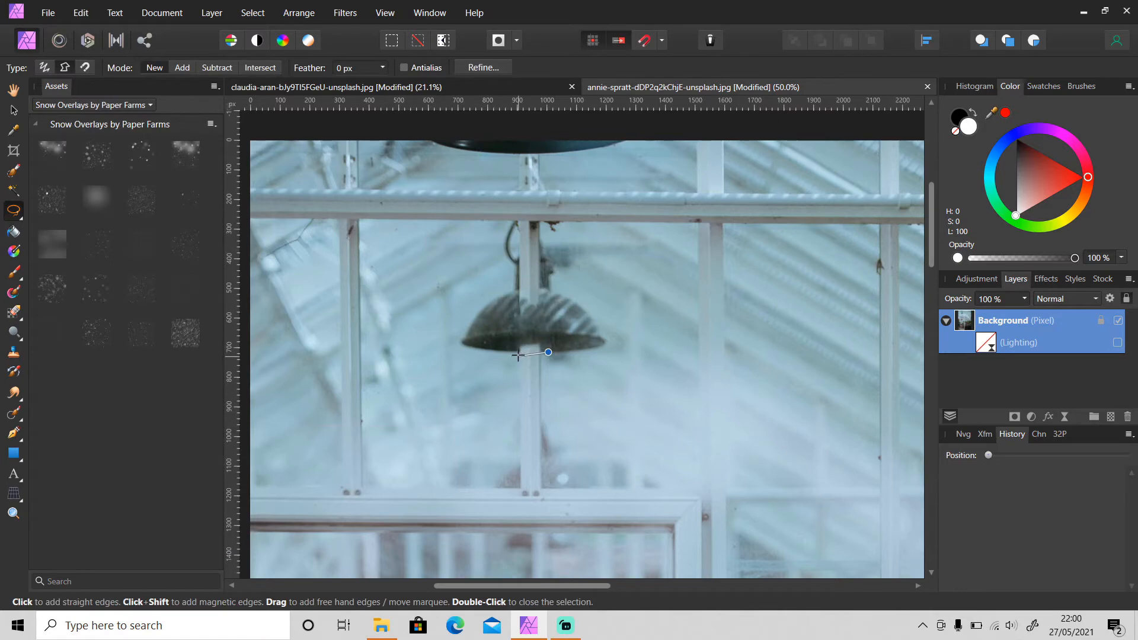
{"action": "left_click", "coordinate": [517, 352]}
{"action": "left_click", "coordinate": [515, 334]}
{"action": "left_click", "coordinate": [548, 334]}
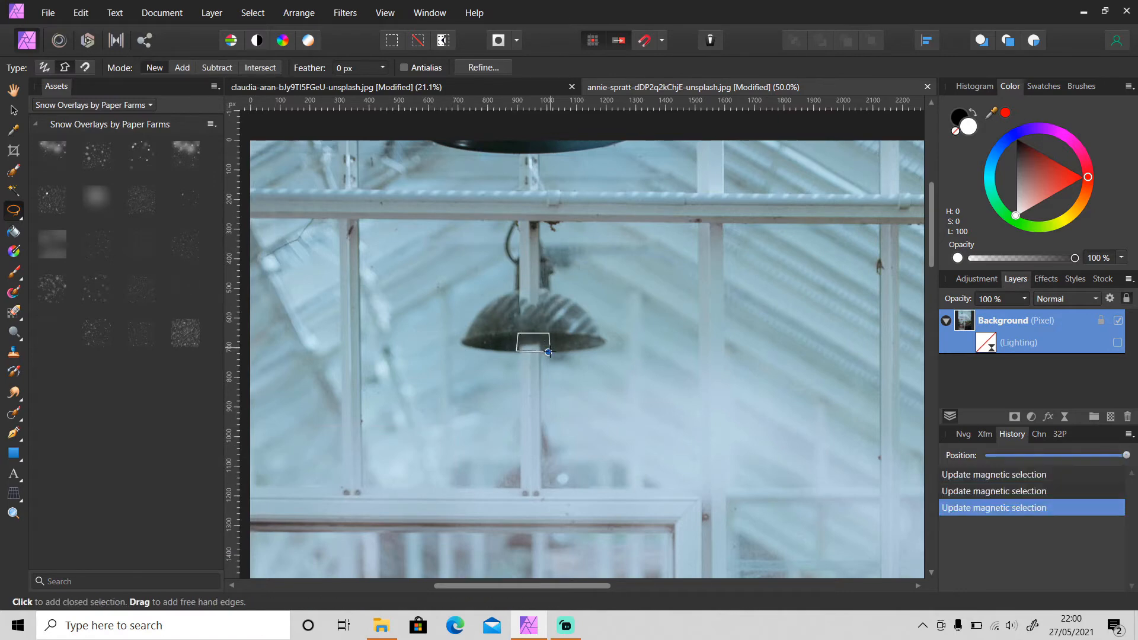
{"action": "left_click", "coordinate": [549, 352]}
{"action": "left_click", "coordinate": [81, 13]}
{"action": "left_click", "coordinate": [130, 254]}
{"action": "key", "text": "ctrl+d"}
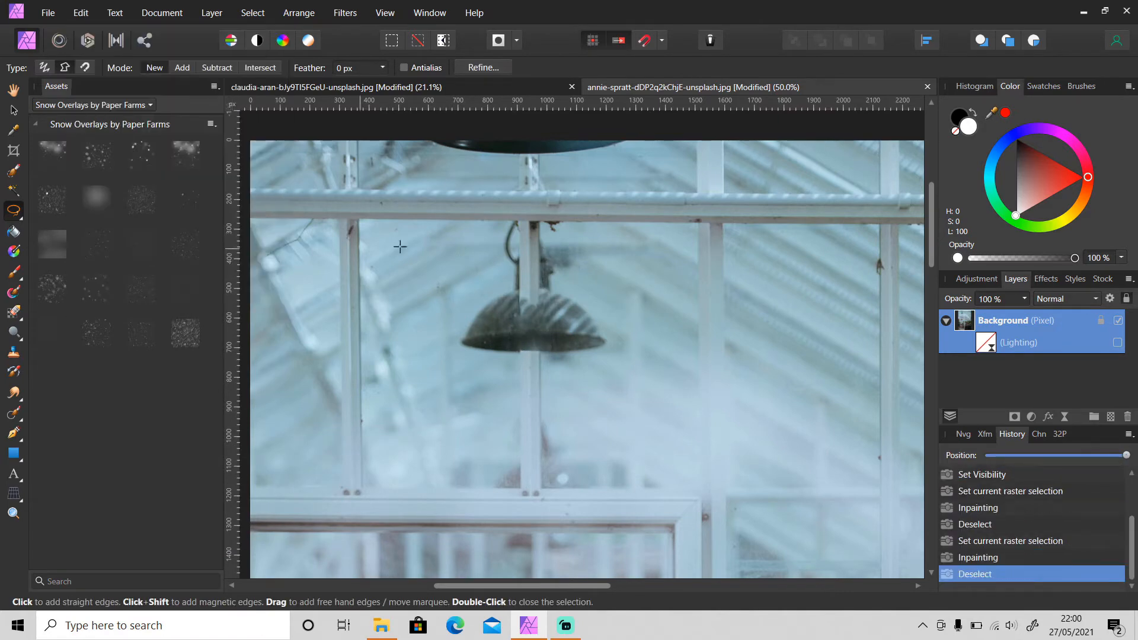
Outline the white post between the lamp's neck and the top of the lampshade with straight edges, inpaint it and deselect
{"action": "left_click", "coordinate": [545, 315]}
{"action": "left_click", "coordinate": [540, 256]}
{"action": "left_click", "coordinate": [519, 257]}
{"action": "left_click", "coordinate": [513, 312]}
{"action": "left_click", "coordinate": [545, 315]}
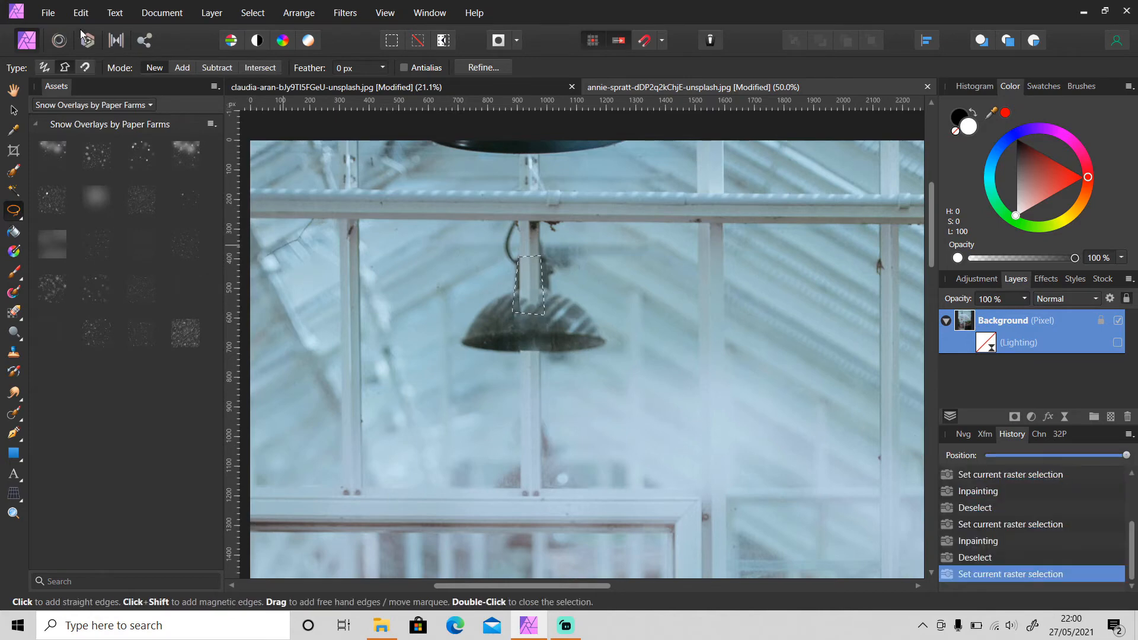
{"action": "left_click", "coordinate": [81, 13]}
{"action": "left_click", "coordinate": [104, 253]}
{"action": "key", "text": "ctrl+d"}
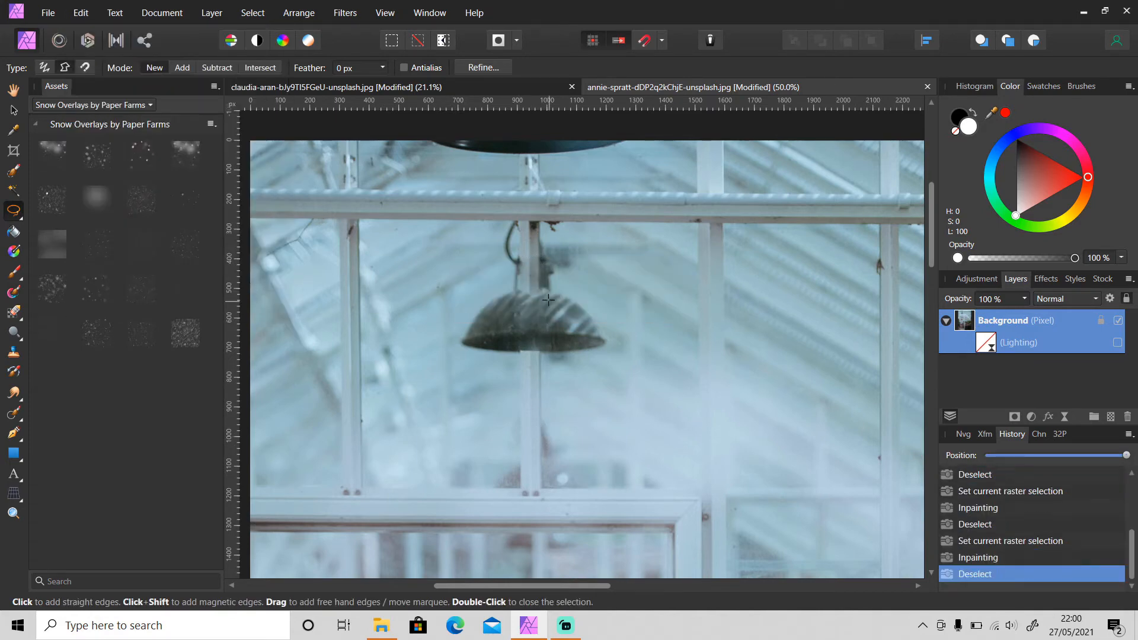
Select the remaining piece of post over the lamp's neck just above the shade with a four-cornered outline and inpaint it
{"action": "left_click", "coordinate": [545, 298]}
{"action": "left_click", "coordinate": [516, 297]}
{"action": "left_click", "coordinate": [522, 262]}
{"action": "left_click", "coordinate": [540, 260]}
{"action": "left_click", "coordinate": [545, 298]}
{"action": "left_click", "coordinate": [81, 13]}
{"action": "left_click", "coordinate": [128, 253]}
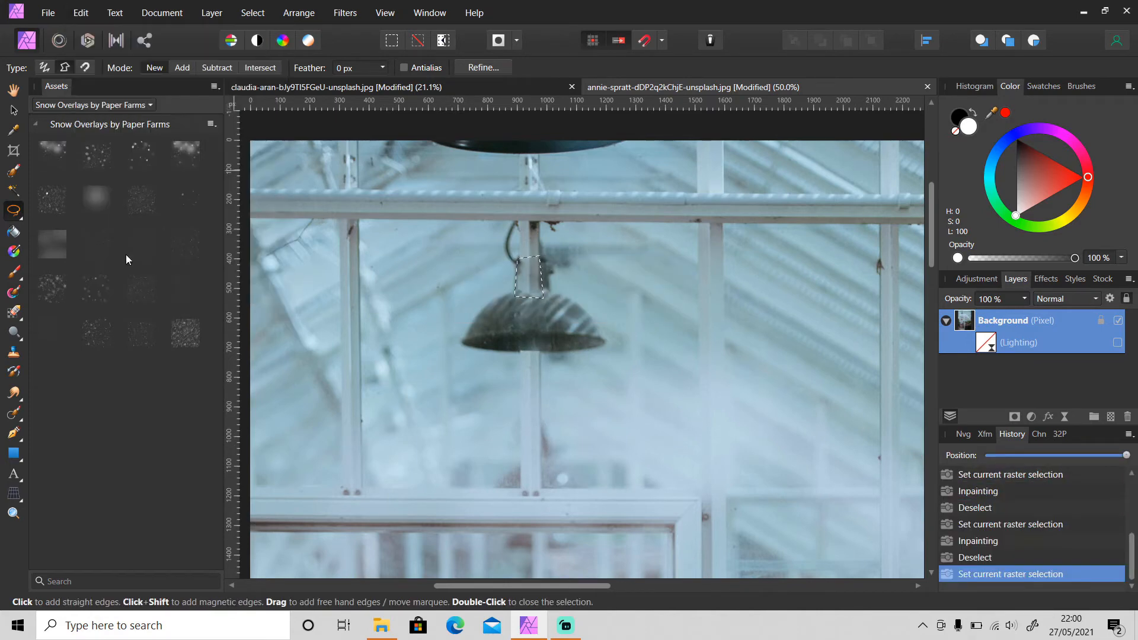
Outline the white post between the lamp's neck and the horizontal crossbar above, inpaint it away and deselect
{"action": "left_click", "coordinate": [543, 268]}
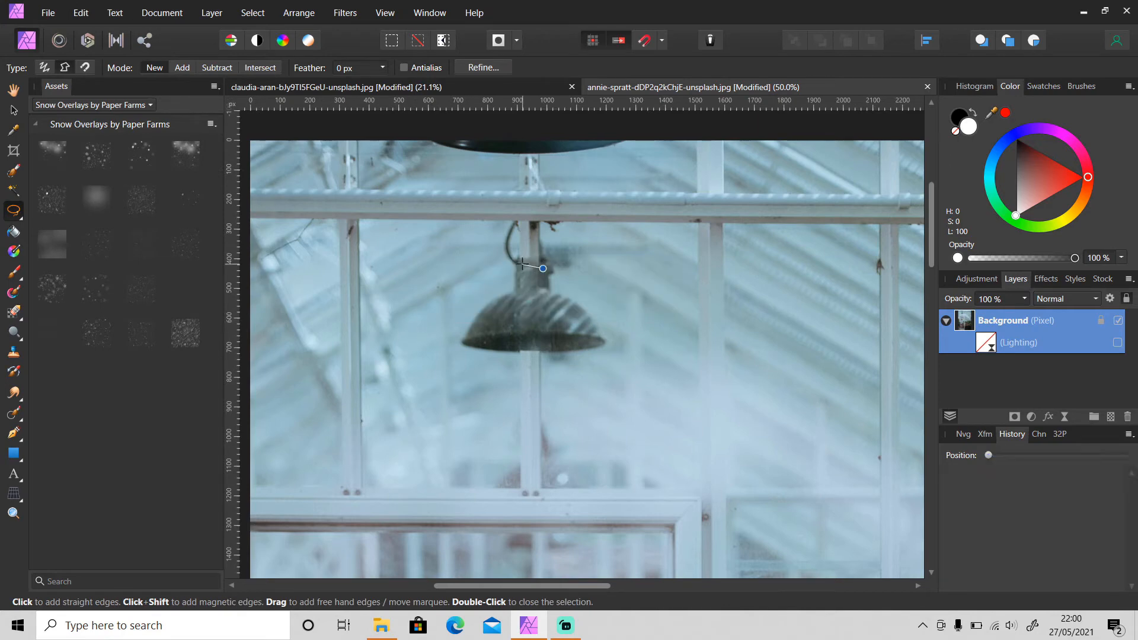
{"action": "left_click", "coordinate": [519, 267]}
{"action": "left_click", "coordinate": [520, 219]}
{"action": "left_click", "coordinate": [541, 221]}
{"action": "left_click", "coordinate": [544, 268]}
{"action": "left_click", "coordinate": [81, 13]}
{"action": "left_click", "coordinate": [128, 255]}
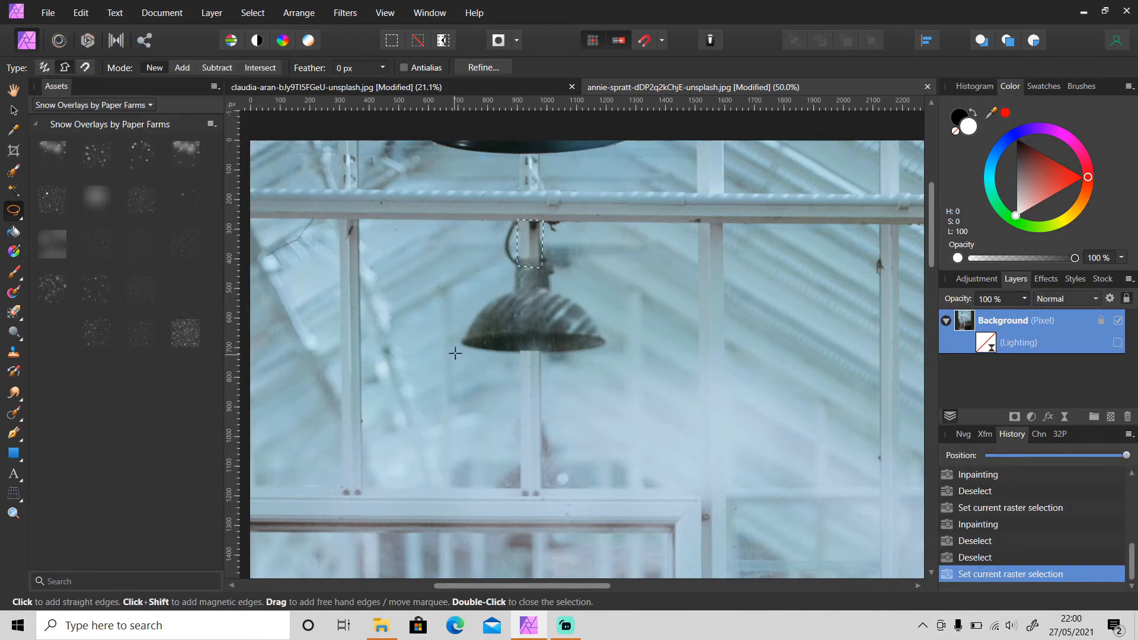
{"action": "key", "text": "ctrl+d"}
Outline the thin strip where the post meets the lampshade's lower rim, inpaint it and deselect
{"action": "left_click", "coordinate": [547, 353]}
{"action": "left_click", "coordinate": [515, 352]}
{"action": "left_click", "coordinate": [515, 345]}
{"action": "left_click", "coordinate": [548, 341]}
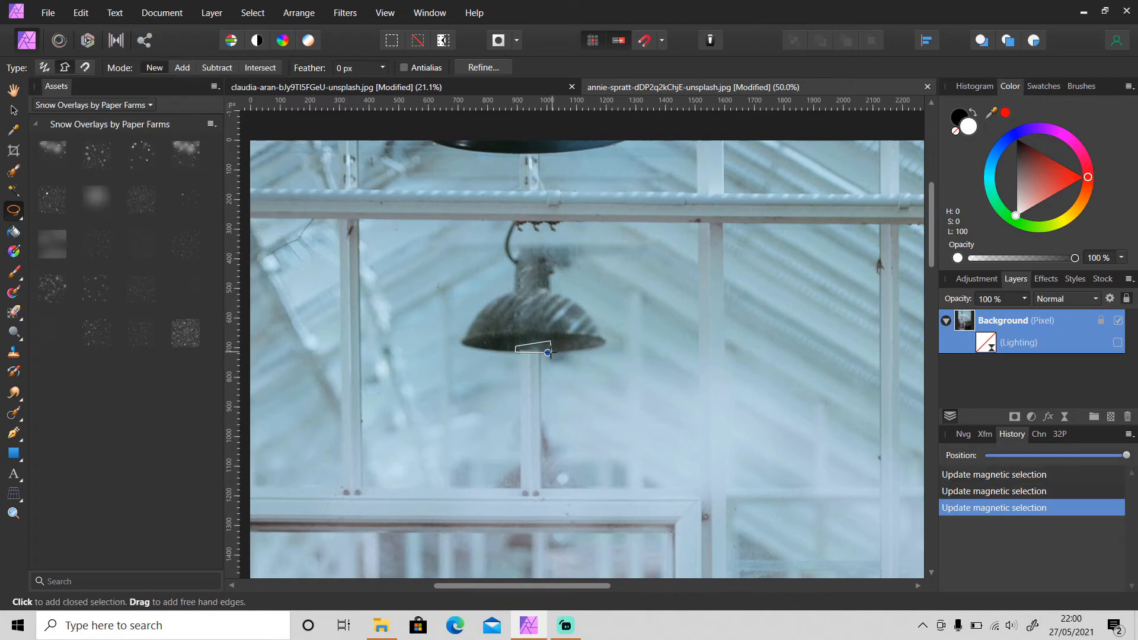
{"action": "left_click", "coordinate": [548, 352]}
{"action": "left_click", "coordinate": [81, 13]}
{"action": "left_click", "coordinate": [128, 255]}
{"action": "key", "text": "ctrl+d"}
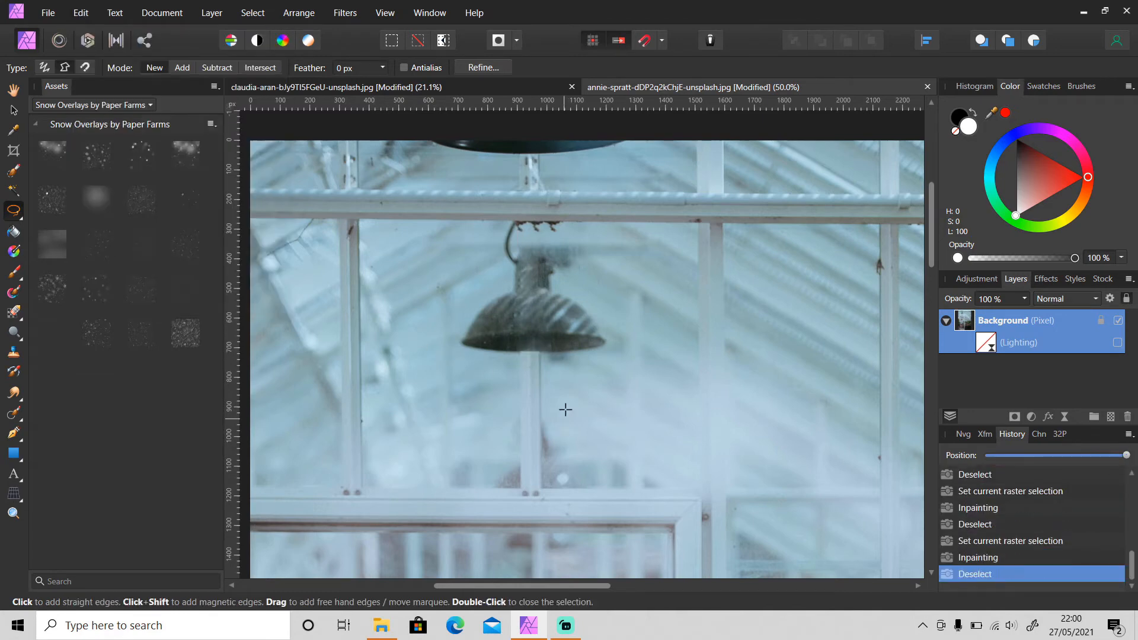
Make the Lighting layer visible again and collapse the Background layer's nested contents
{"action": "key", "text": "z"}
{"action": "left_click", "coordinate": [555, 377], "text": "alt"}
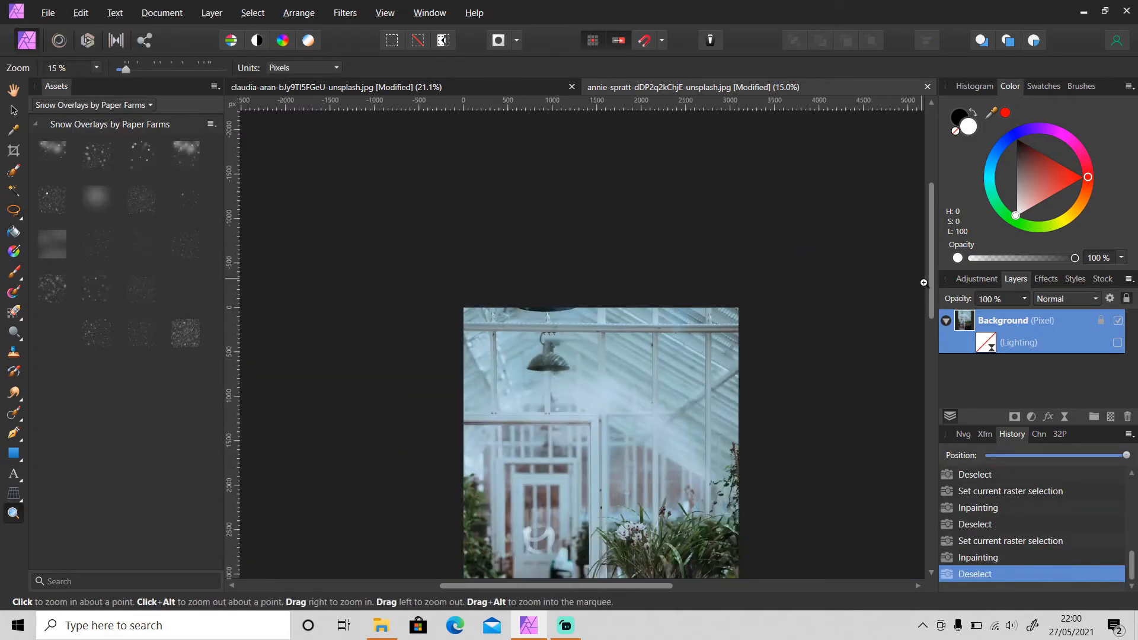
{"action": "left_click_drag", "start_coordinate": [930, 300], "coordinate": [923, 389]}
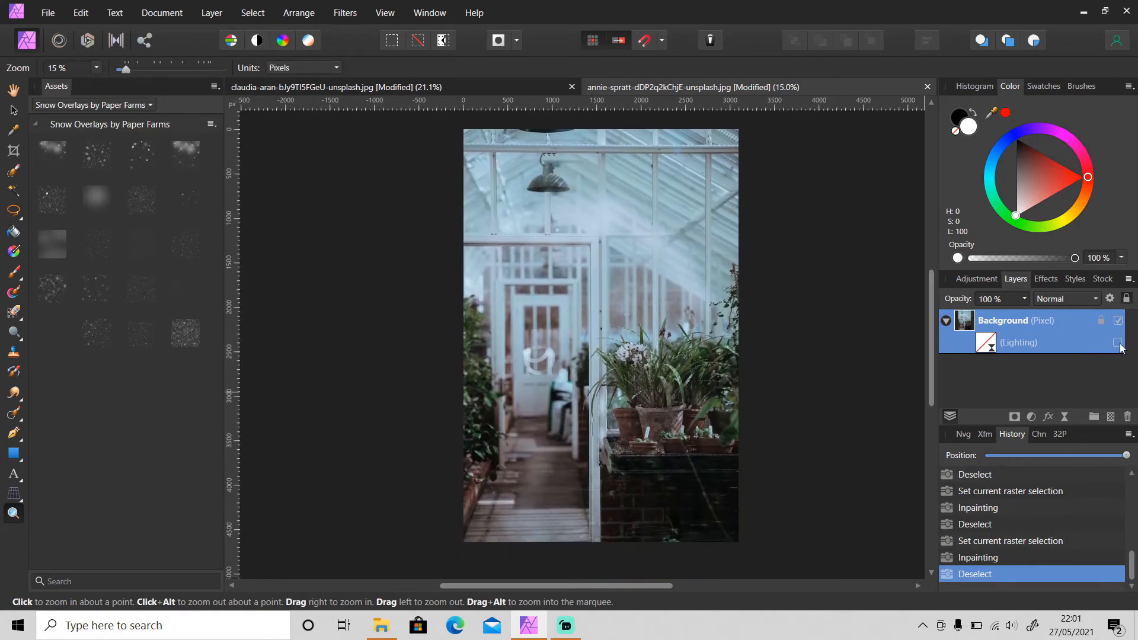
{"action": "left_click", "coordinate": [1118, 343]}
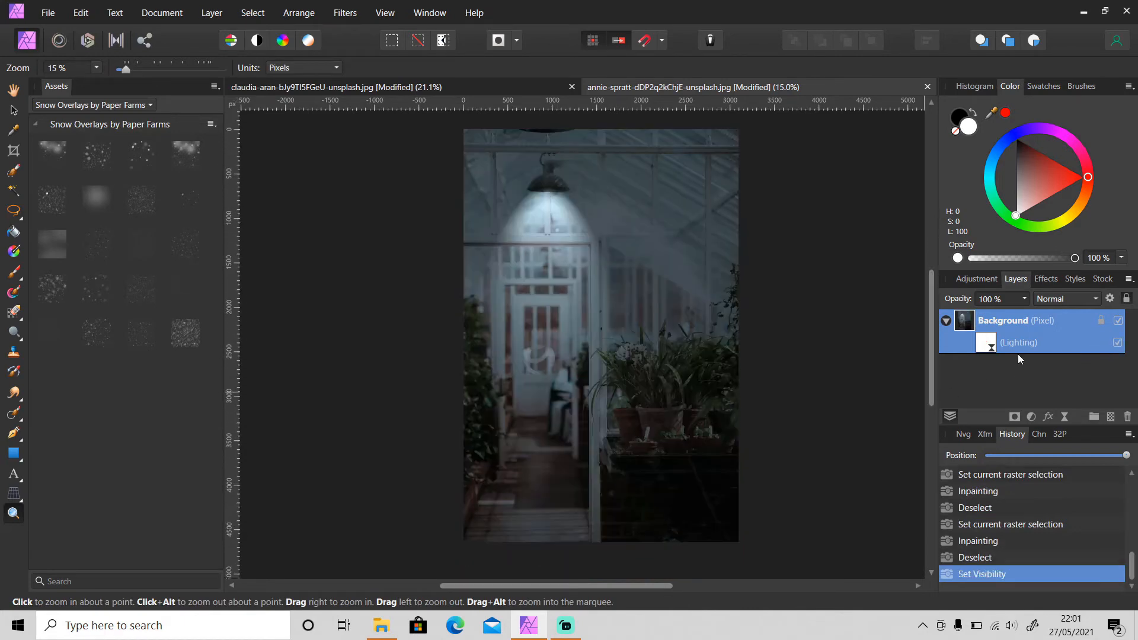
{"action": "left_click", "coordinate": [947, 321]}
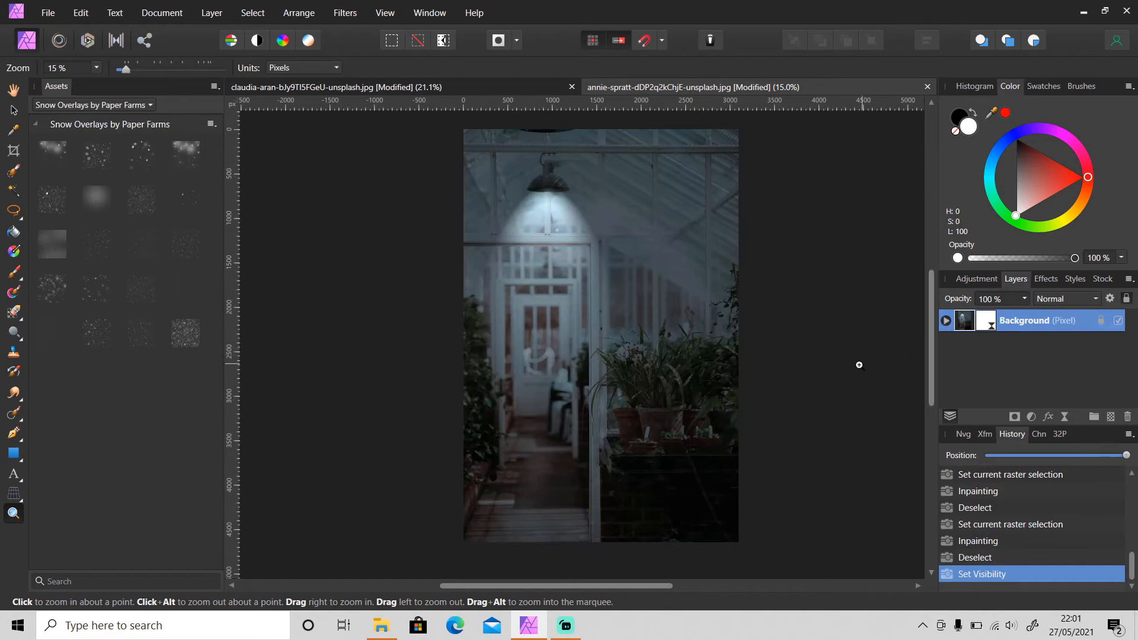
Clear the layer selection with the whole greenhouse photo in view
{"action": "left_click", "coordinate": [860, 383]}
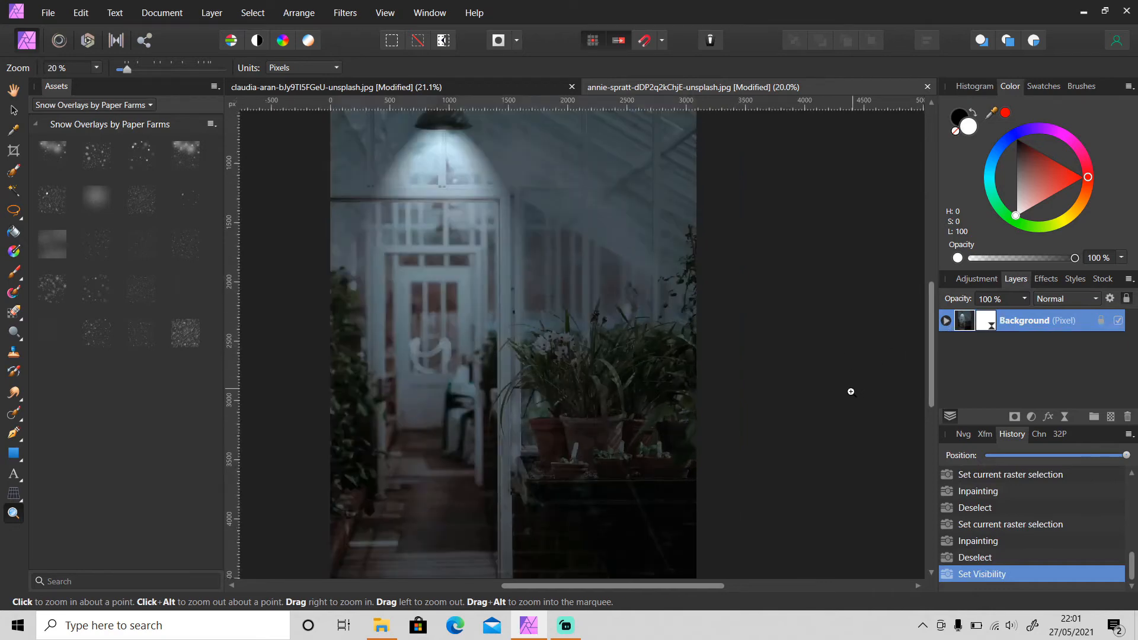
{"action": "left_click", "coordinate": [437, 398], "text": "alt"}
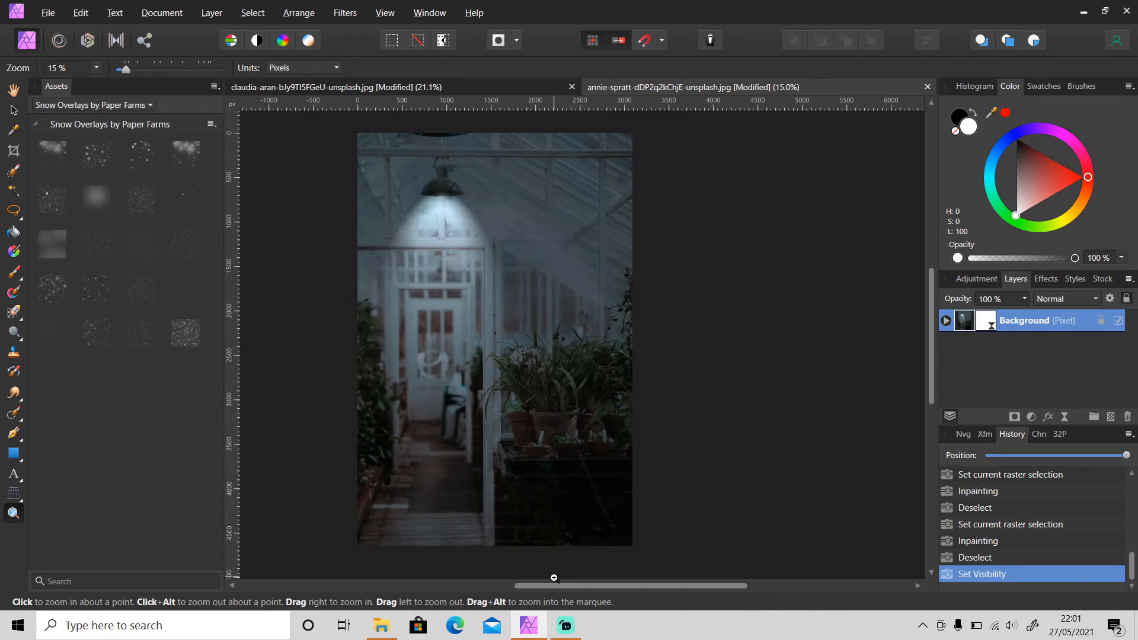
{"action": "left_click_drag", "start_coordinate": [554, 586], "coordinate": [510, 586]}
{"action": "key", "text": "v"}
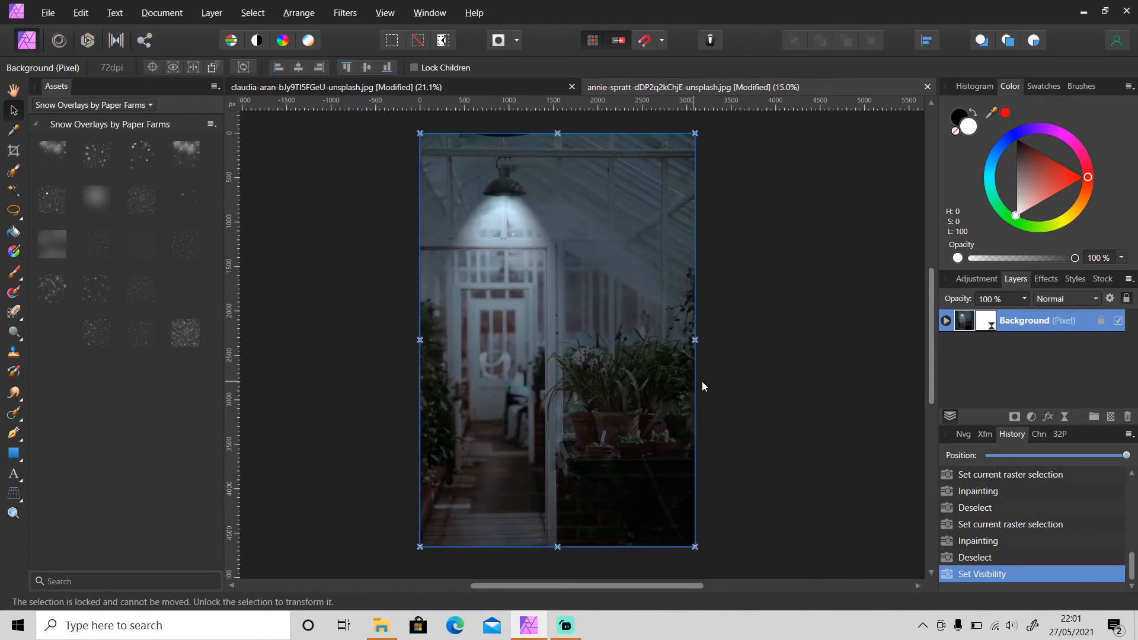
{"action": "left_click", "coordinate": [736, 388]}
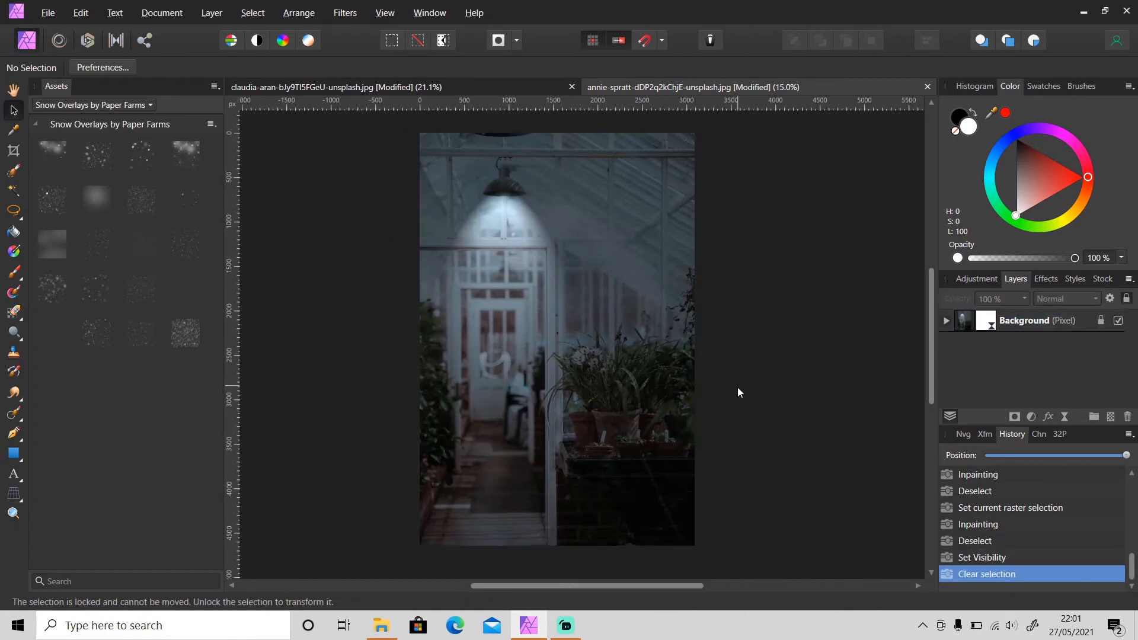
Load the Windows Soft Light asset set and open the pink-wall portrait of the long-haired woman from the Downloads folder
{"action": "left_click", "coordinate": [101, 104]}
{"action": "left_click", "coordinate": [85, 202]}
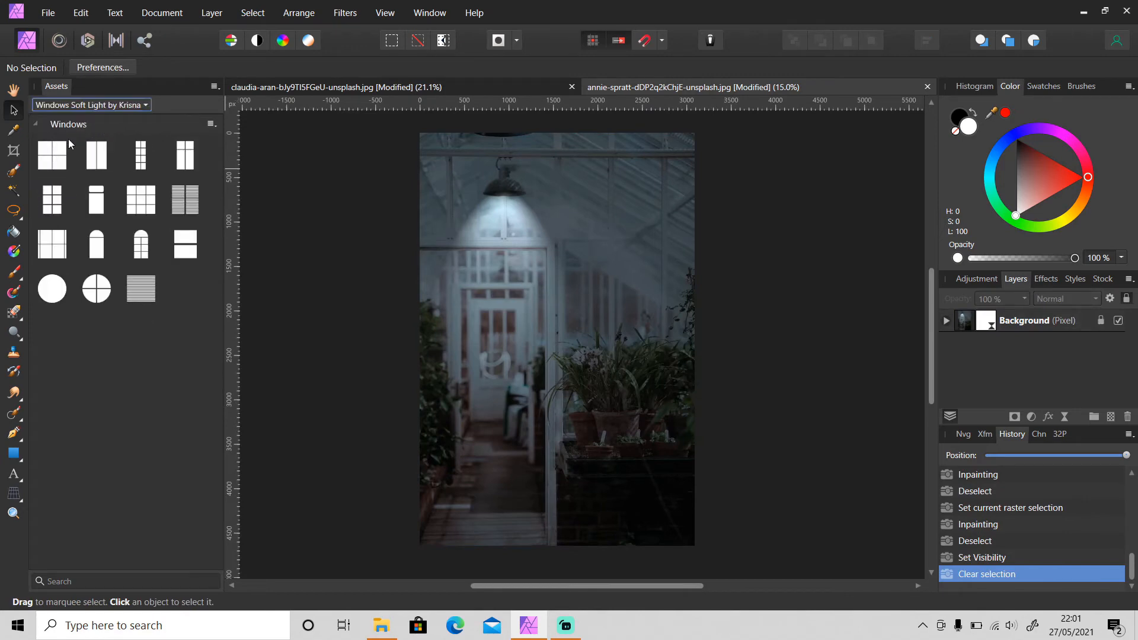
{"action": "left_click", "coordinate": [381, 626]}
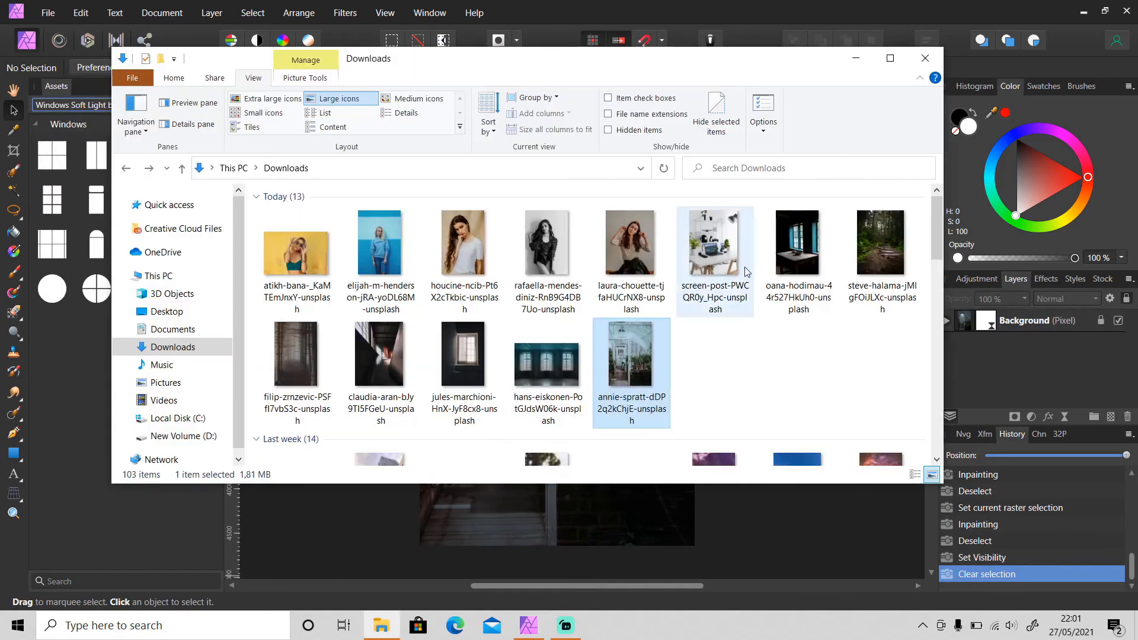
{"action": "scroll", "coordinate": [924, 377], "scroll_direction": "down", "scroll_amount": 5}
{"action": "scroll", "coordinate": [923, 377], "scroll_direction": "down", "scroll_amount": 5}
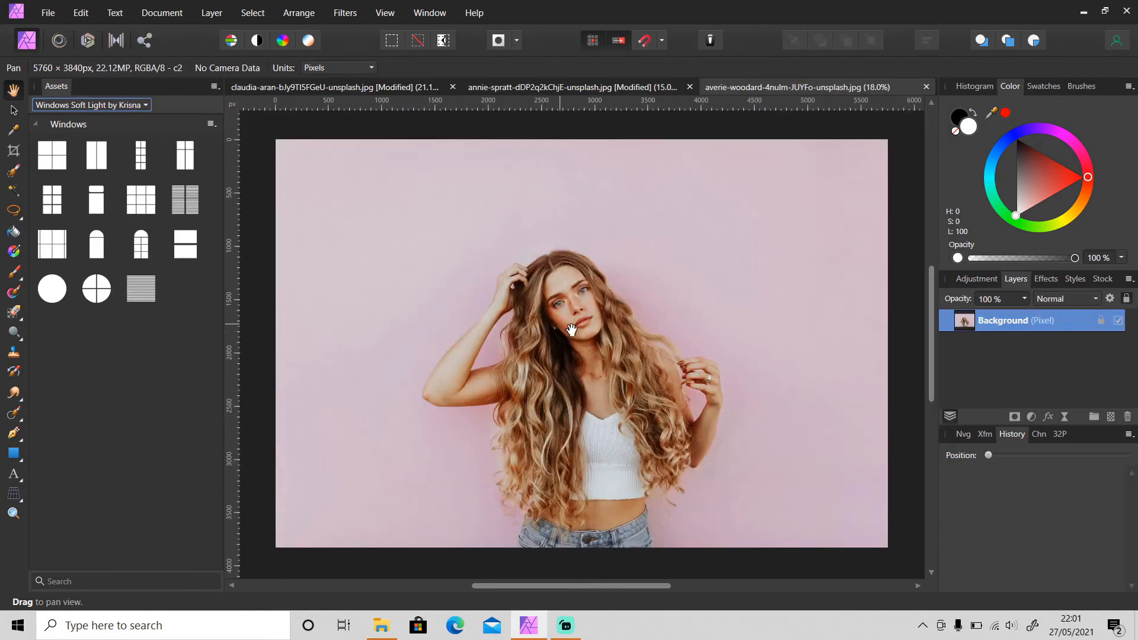
Place the round cross-barred window asset above the woman's raised elbow and scale it to about 1750 px across
{"action": "left_click_drag", "start_coordinate": [101, 301], "coordinate": [439, 234]}
{"action": "left_click_drag", "start_coordinate": [502, 296], "coordinate": [561, 356]}
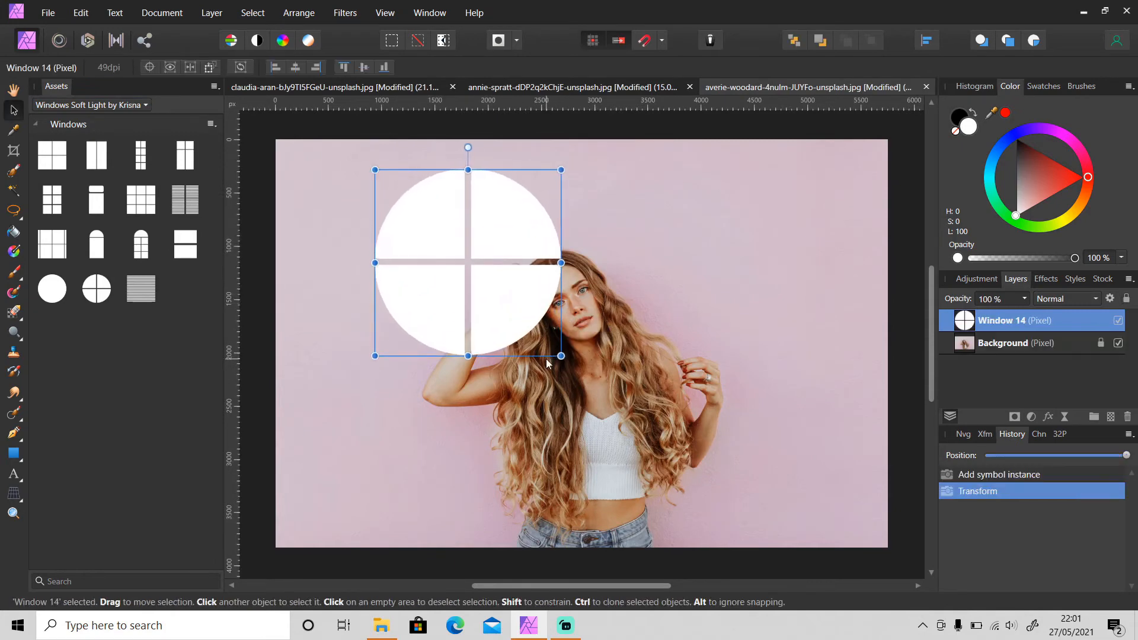
Add an Exposure adjustment of -1 above the Background layer and nest it inside that layer
{"action": "left_click", "coordinate": [1012, 345]}
{"action": "left_click", "coordinate": [1031, 416]}
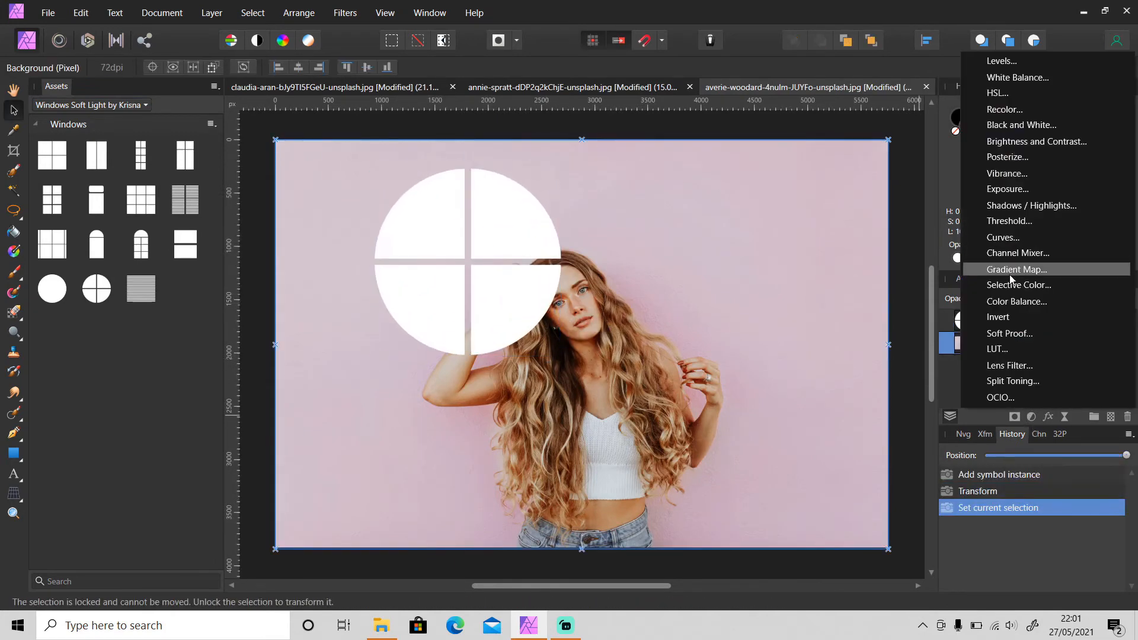
{"action": "left_click", "coordinate": [1008, 189]}
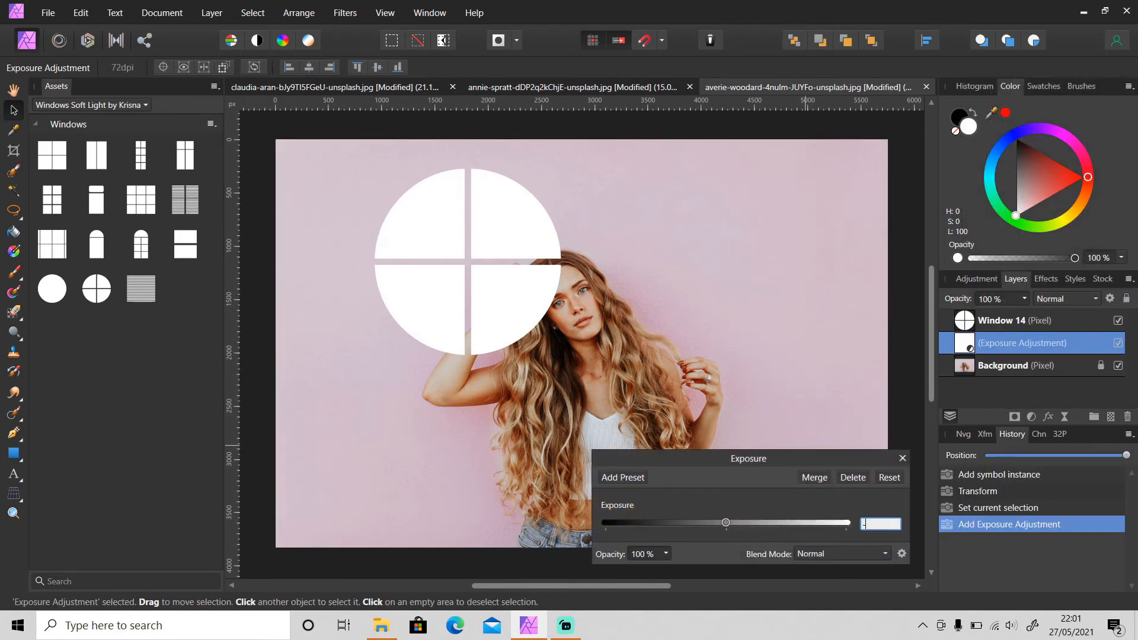
{"action": "left_click", "coordinate": [877, 525]}
{"action": "type", "text": "-1"}
{"action": "key", "text": "Return"}
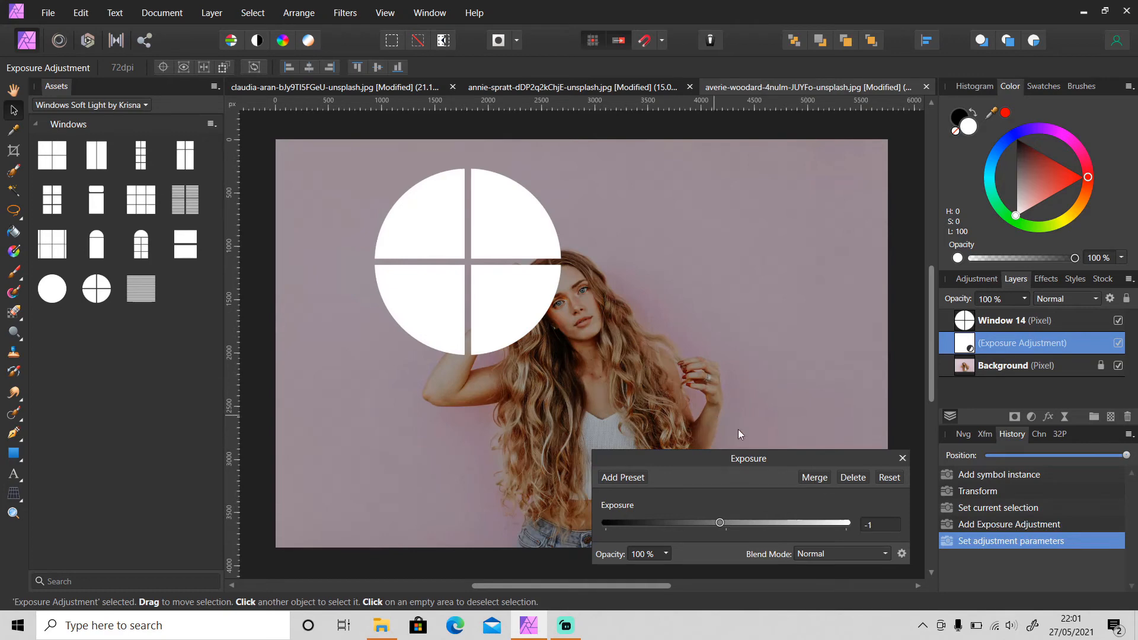
{"action": "left_click", "coordinate": [903, 459]}
{"action": "left_click_drag", "start_coordinate": [1044, 339], "coordinate": [1044, 371]}
Set the Window 14 layer's blend mode to Soft Light and clear the selection
{"action": "left_click", "coordinate": [1071, 322]}
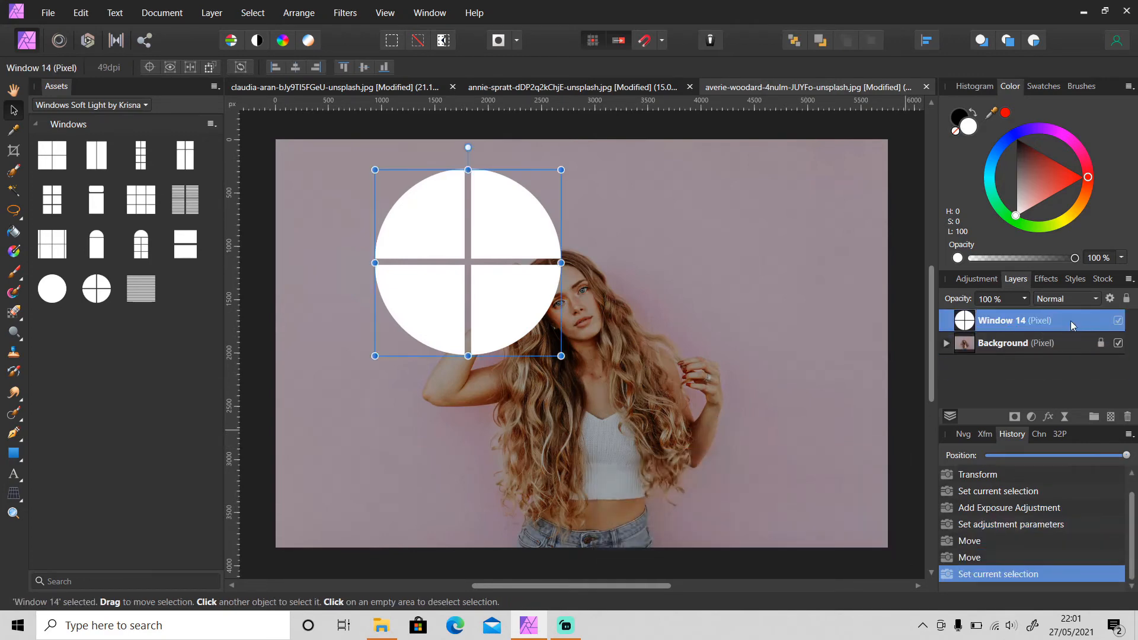
{"action": "left_click", "coordinate": [1094, 300]}
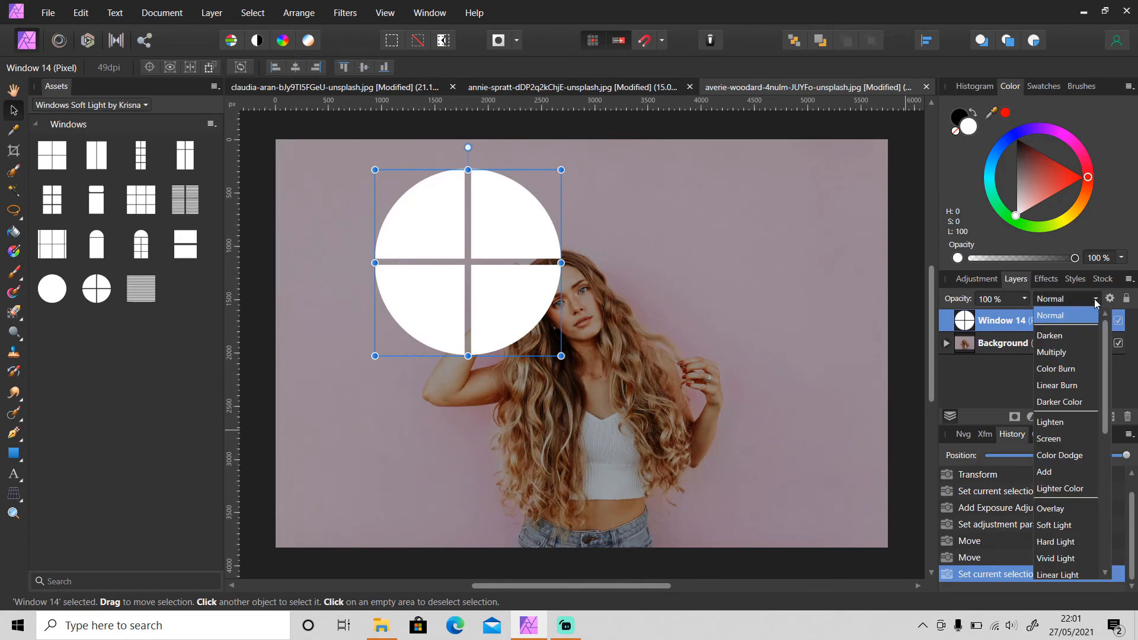
{"action": "left_click", "coordinate": [1055, 527]}
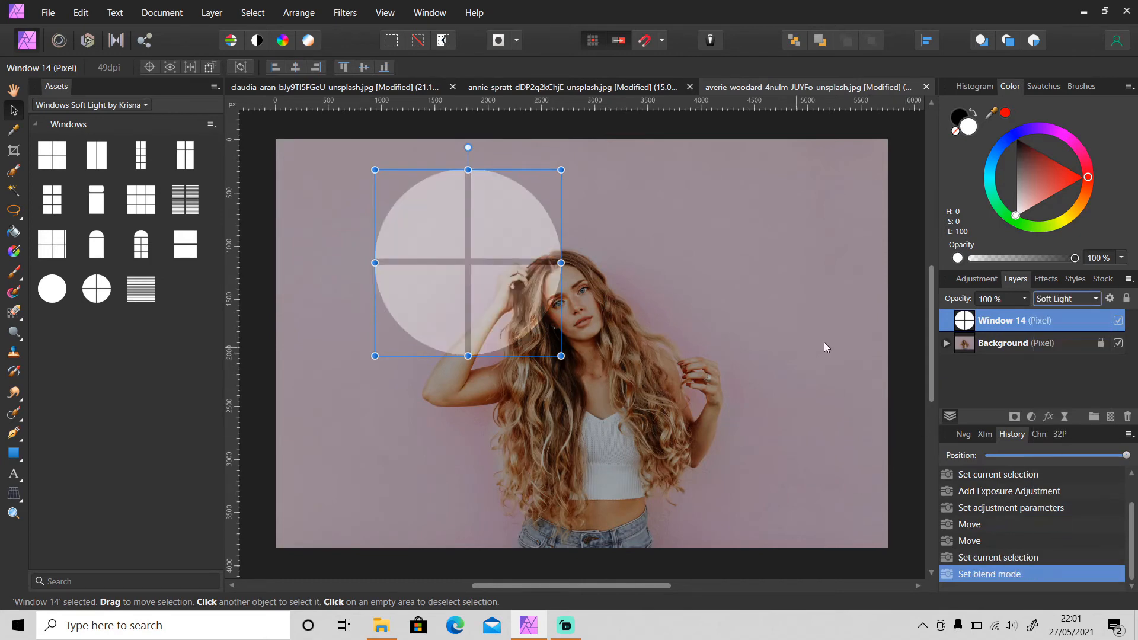
{"action": "left_click", "coordinate": [931, 407]}
{"action": "left_click_drag", "start_coordinate": [923, 422], "coordinate": [923, 295]}
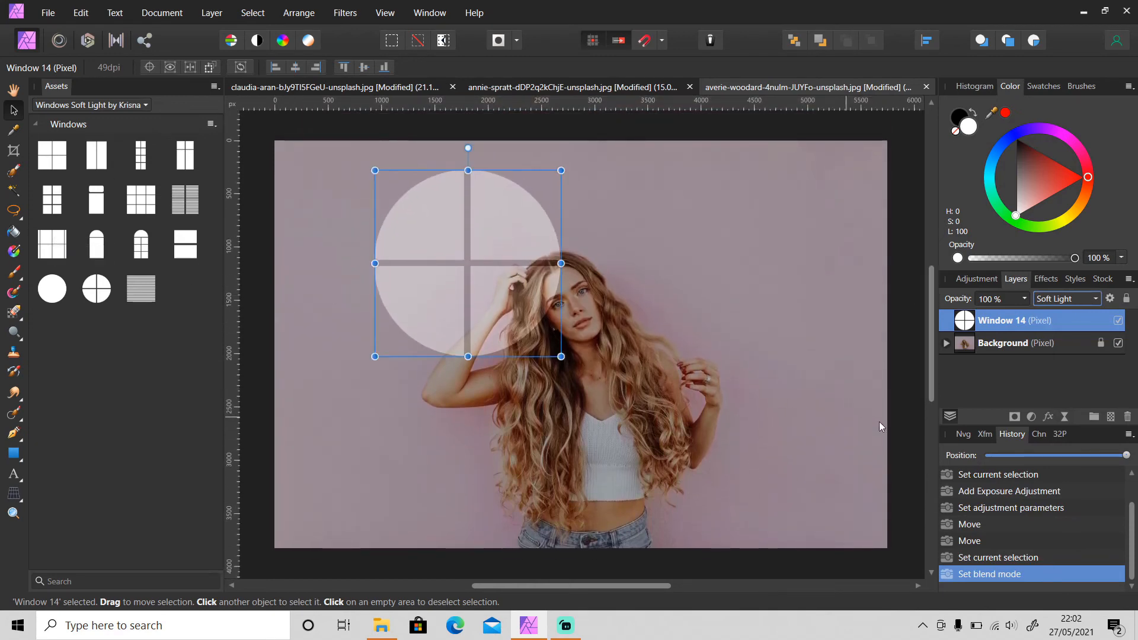
{"action": "left_click", "coordinate": [909, 405]}
Place the square four-pane window asset beside the woman's head, opposite the round one, set it to Soft Light and deselect
{"action": "key", "text": "z"}
{"action": "left_click", "coordinate": [534, 389], "text": "alt"}
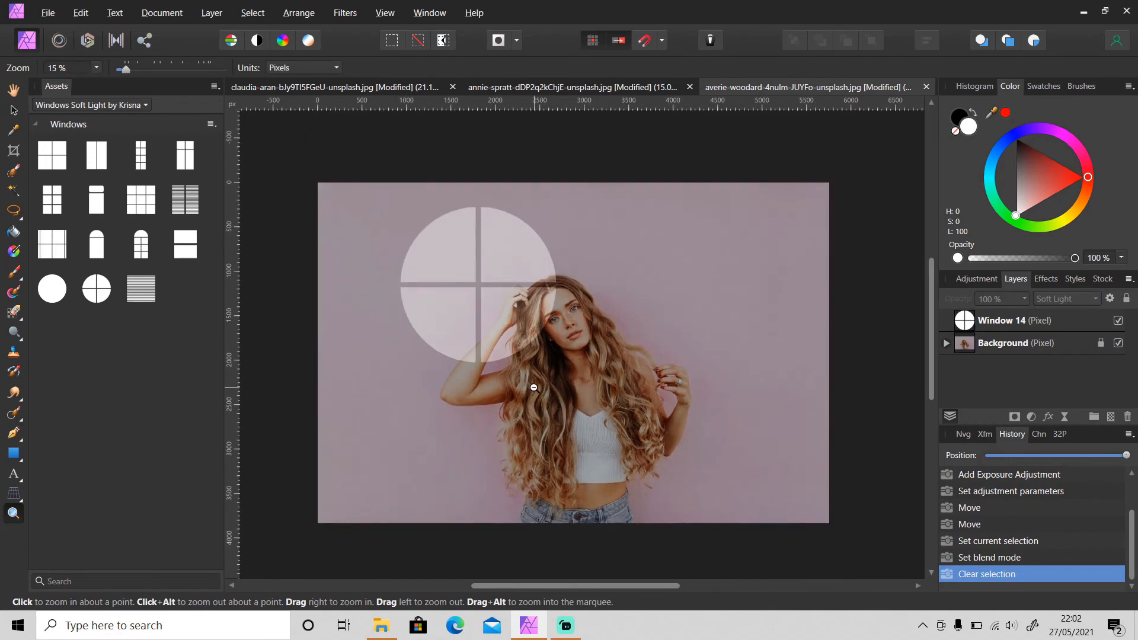
{"action": "left_click", "coordinate": [534, 390], "text": "alt"}
{"action": "left_click", "coordinate": [539, 377]}
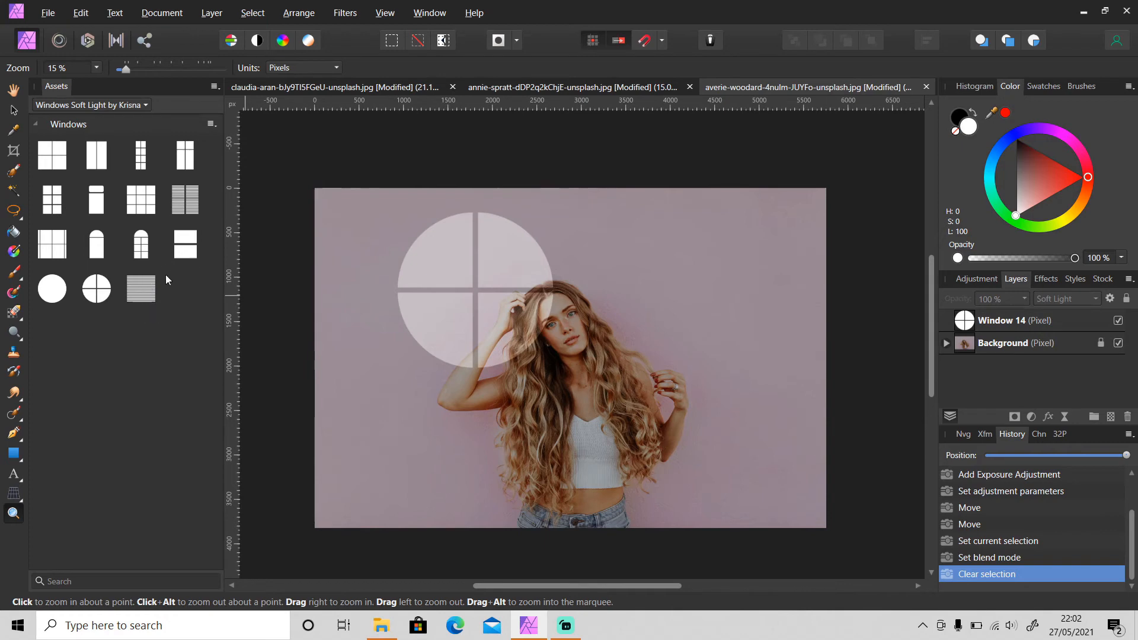
{"action": "left_click_drag", "start_coordinate": [229, 210], "coordinate": [694, 297]}
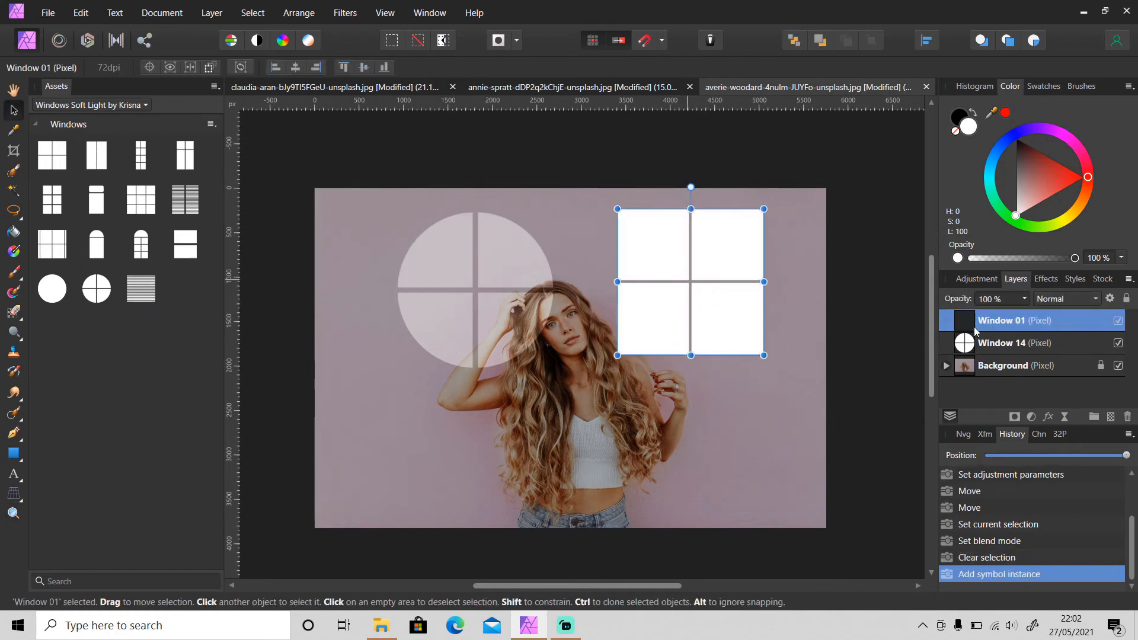
{"action": "left_click", "coordinate": [1067, 299]}
{"action": "left_click", "coordinate": [1056, 525]}
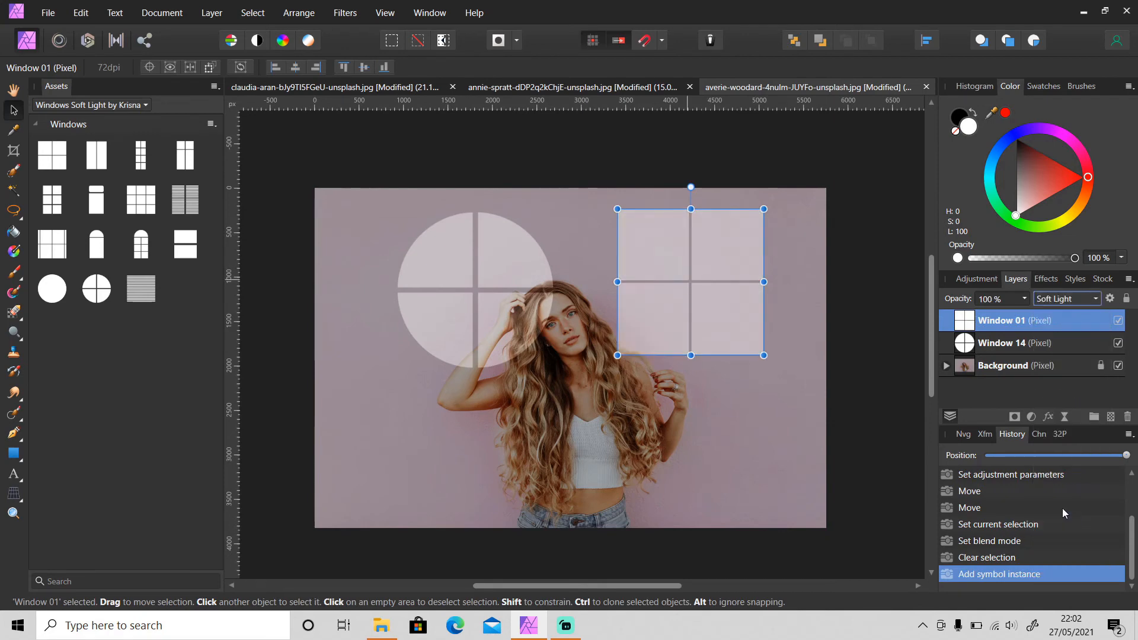
{"action": "left_click", "coordinate": [898, 378]}
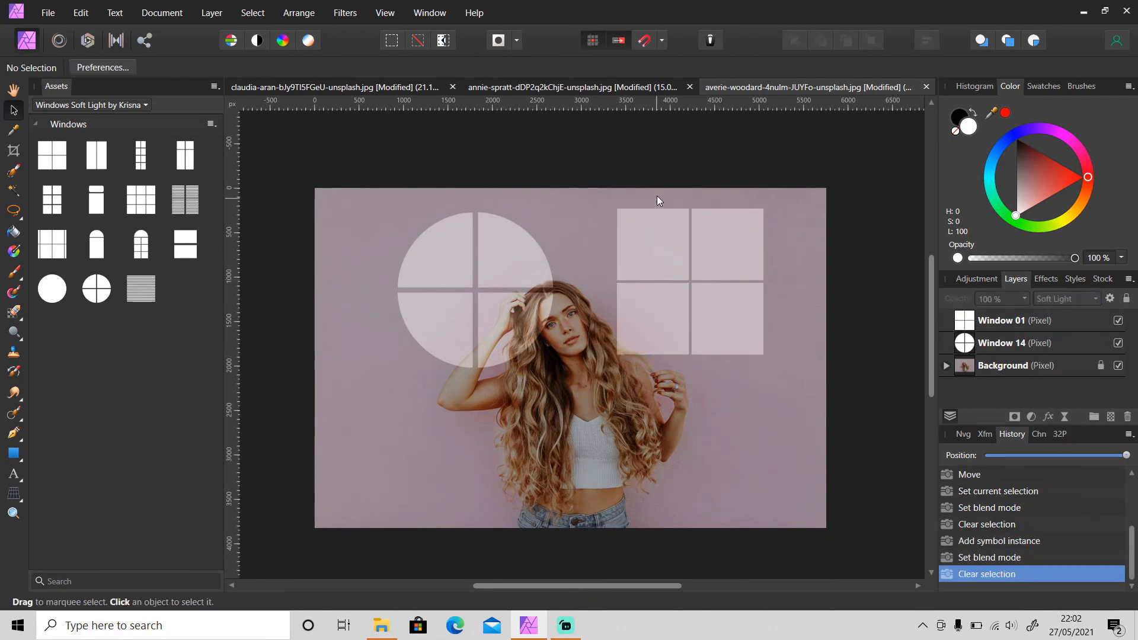
Review the finished greenhouse and corridor photos, hiding the corridor's Curve light-beam layer for comparison
{"action": "left_click", "coordinate": [579, 88]}
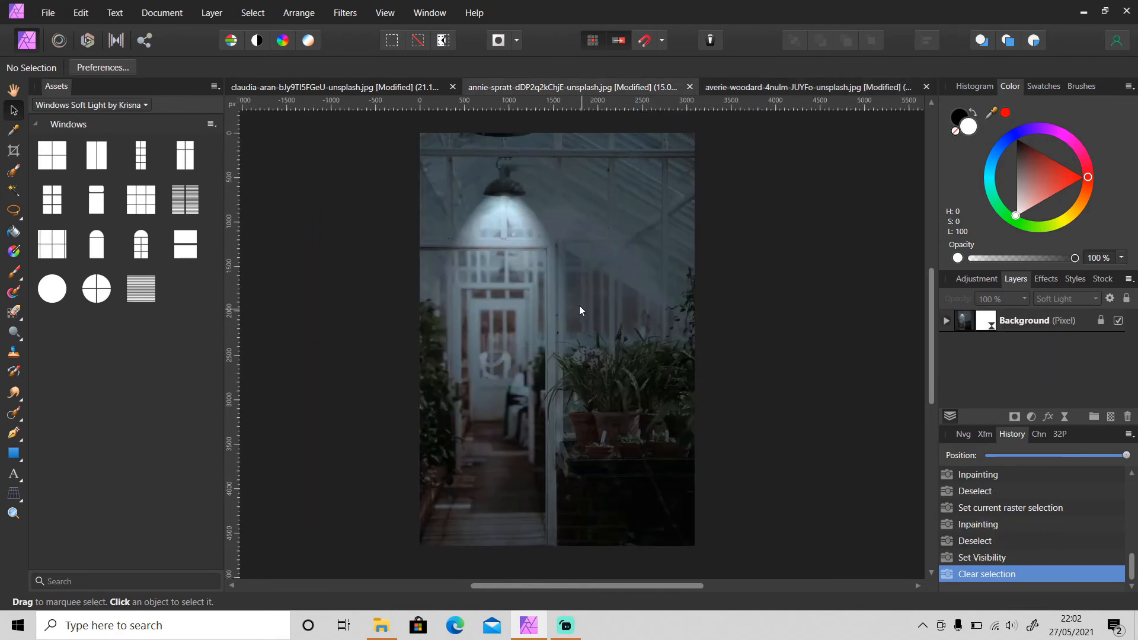
{"action": "left_click", "coordinate": [336, 89]}
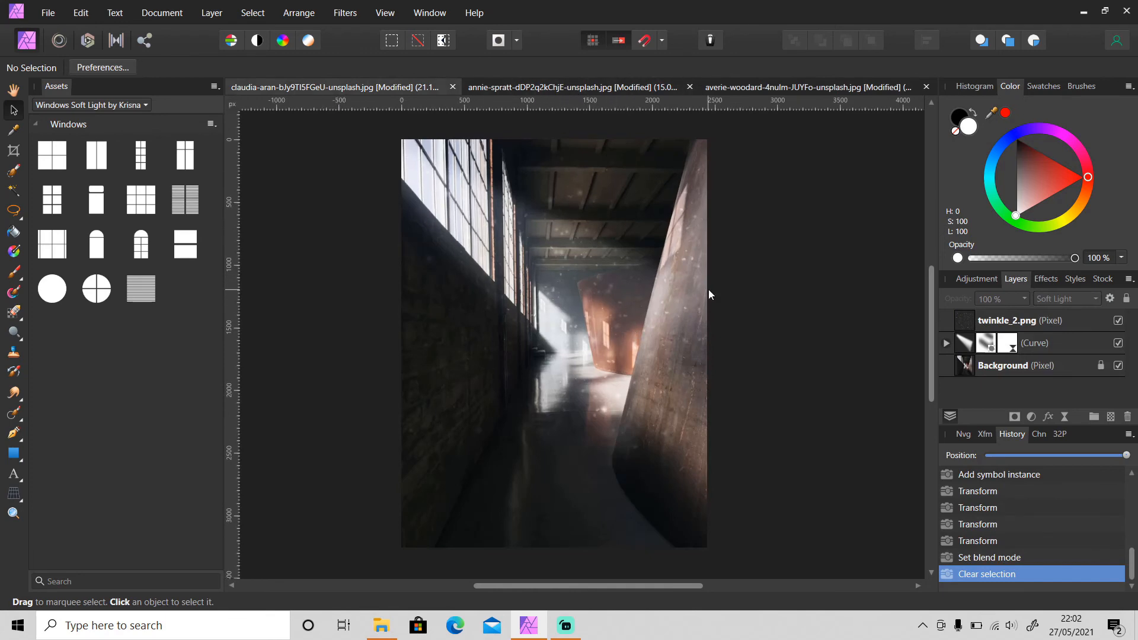
{"action": "left_click", "coordinate": [1118, 344]}
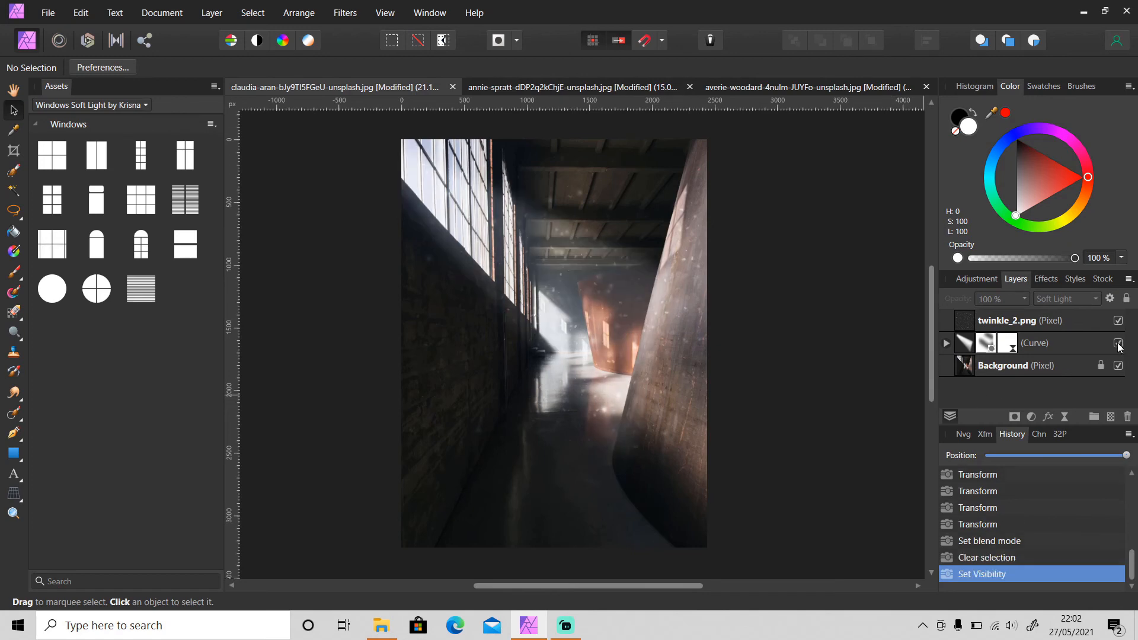